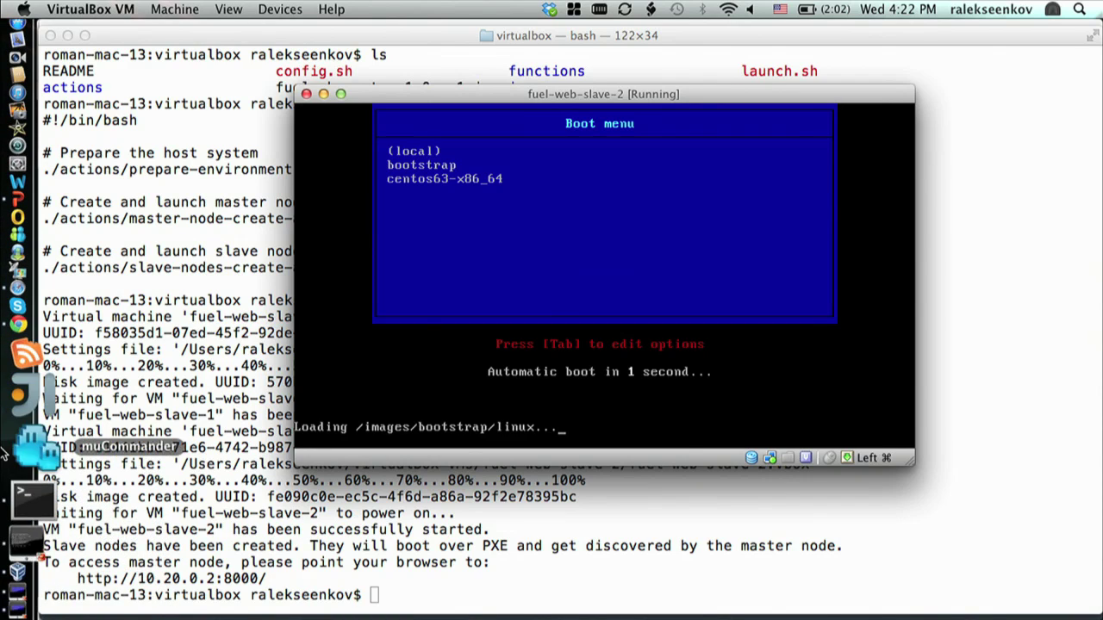
- Switch to the FuelWeb dashboard in Chrome and create a new OpenStack environment named "grizzly" with version Grizzly
click(13, 389)
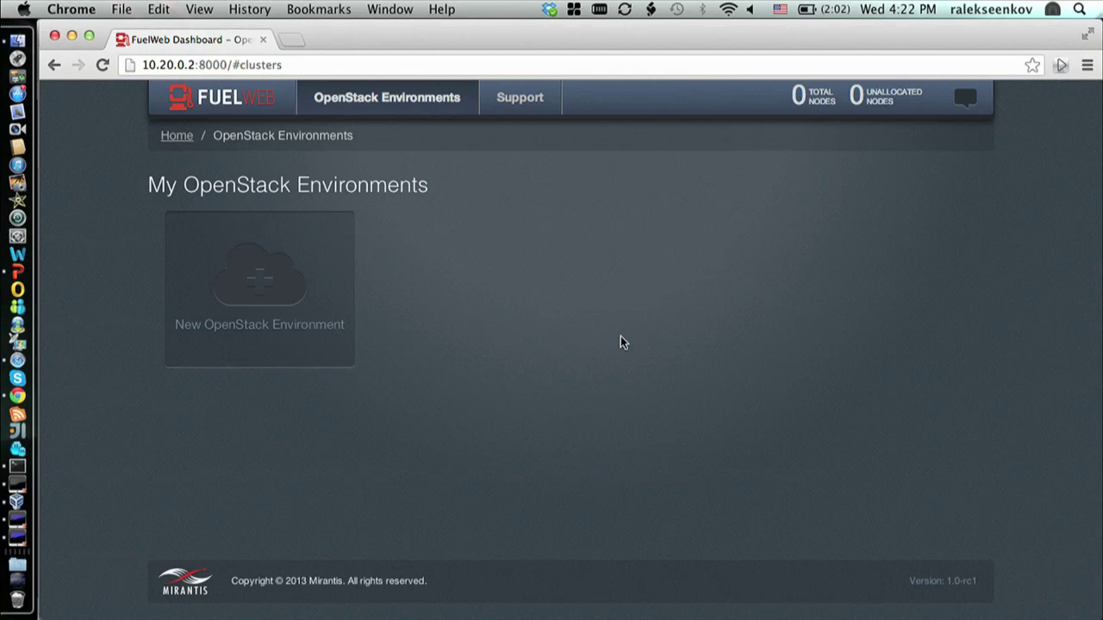
click(288, 269)
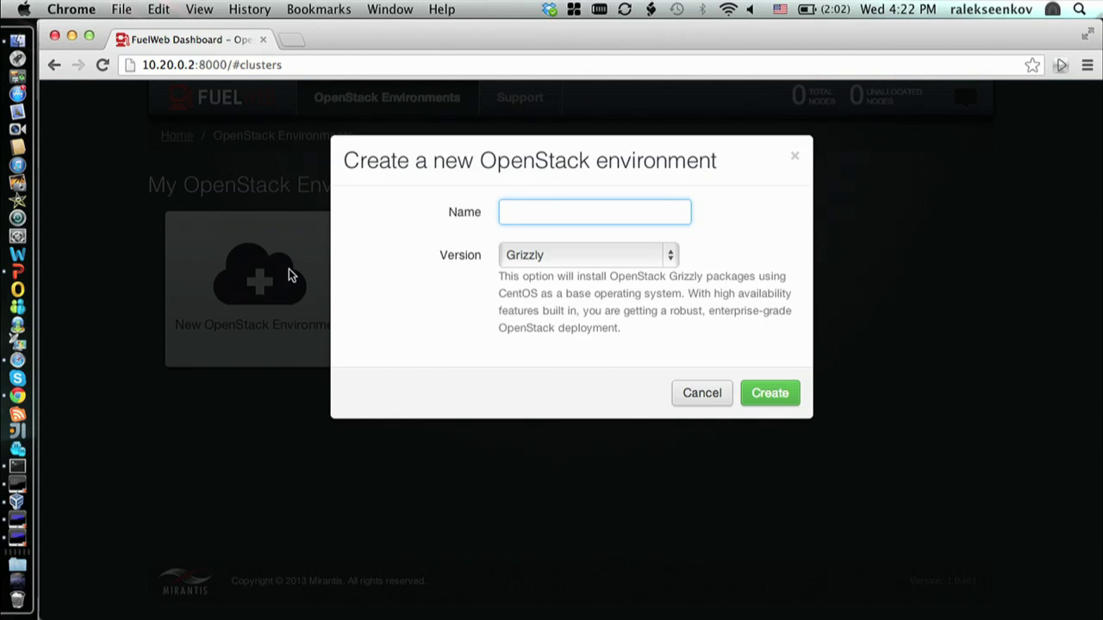
text(grizzly)
key(BackSpace)
key(BackSpace)
text(ly)
key(Return)
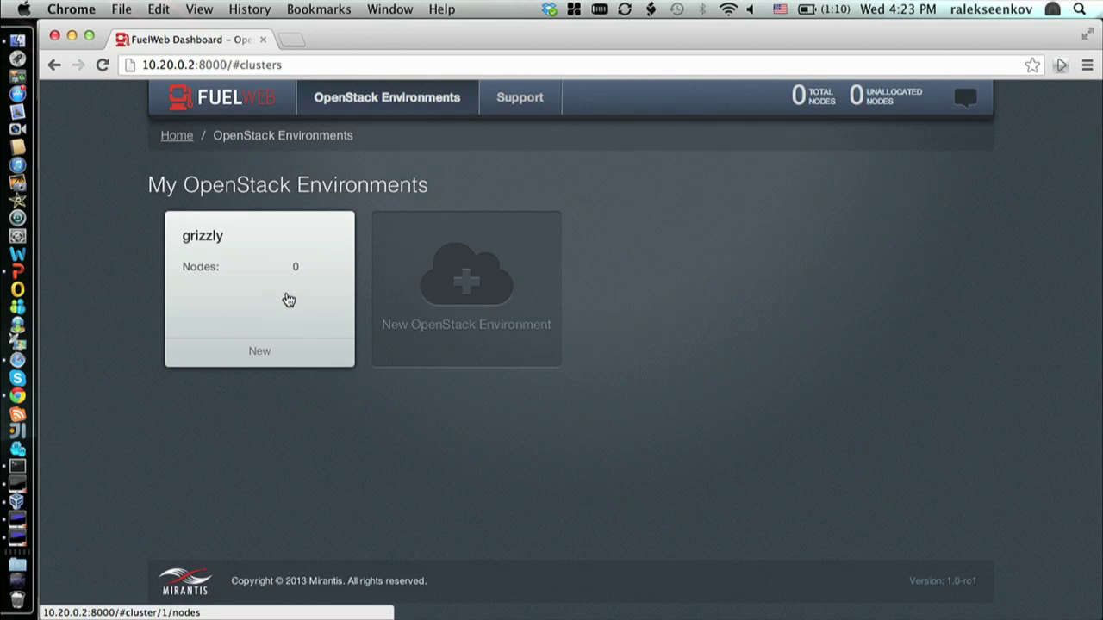
- Open the grizzly environment and check the boot progress of the fuel-web-slave-2 virtual machine in VirtualBox before returning to the dashboard
click(289, 299)
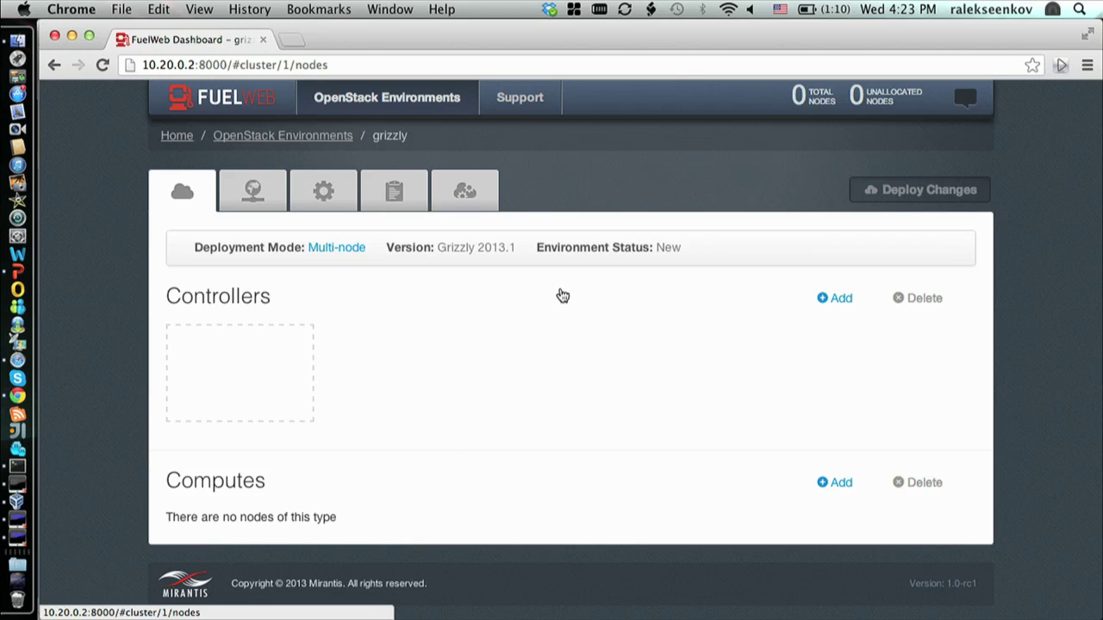
key(super+Tab)
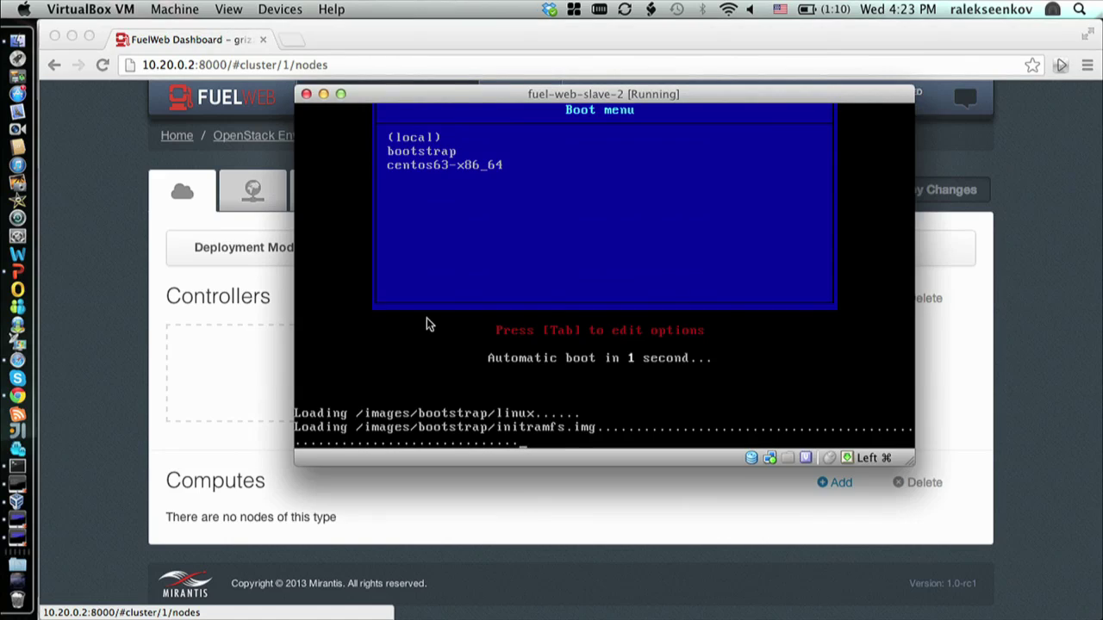
click(135, 345)
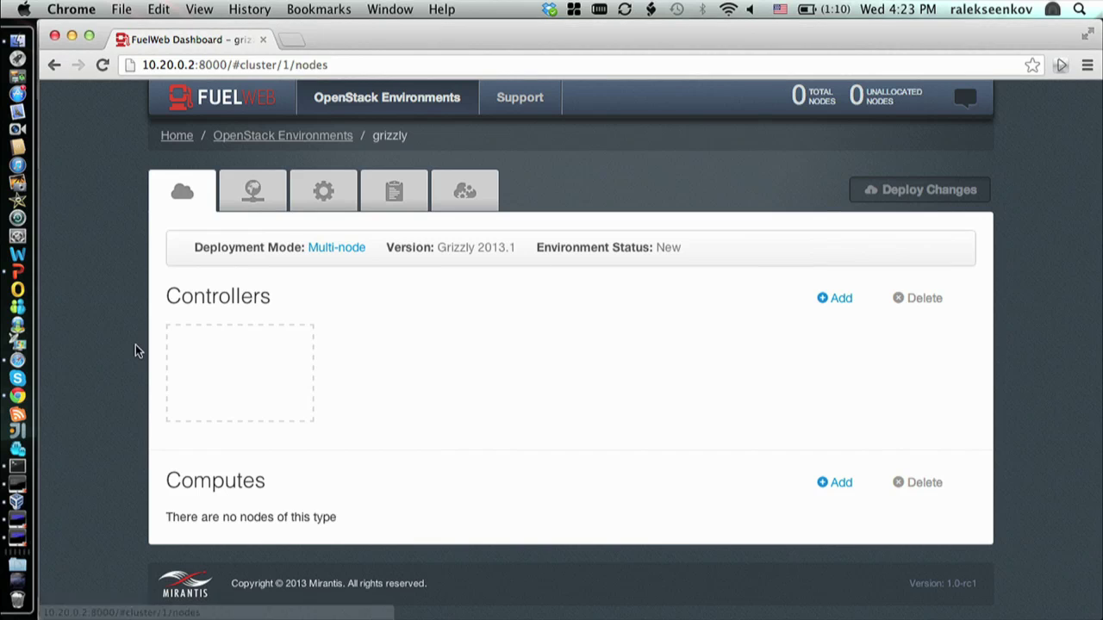
- Set the environment's deployment mode to Multi-node with HA and its deployment type to Compute with Cinder
click(342, 257)
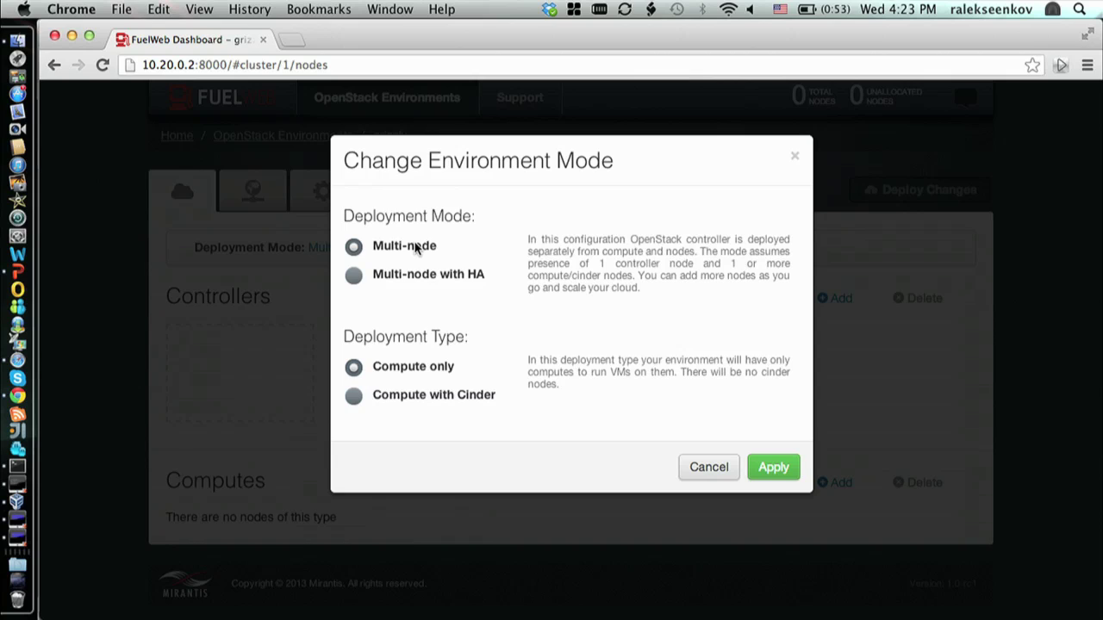
click(385, 280)
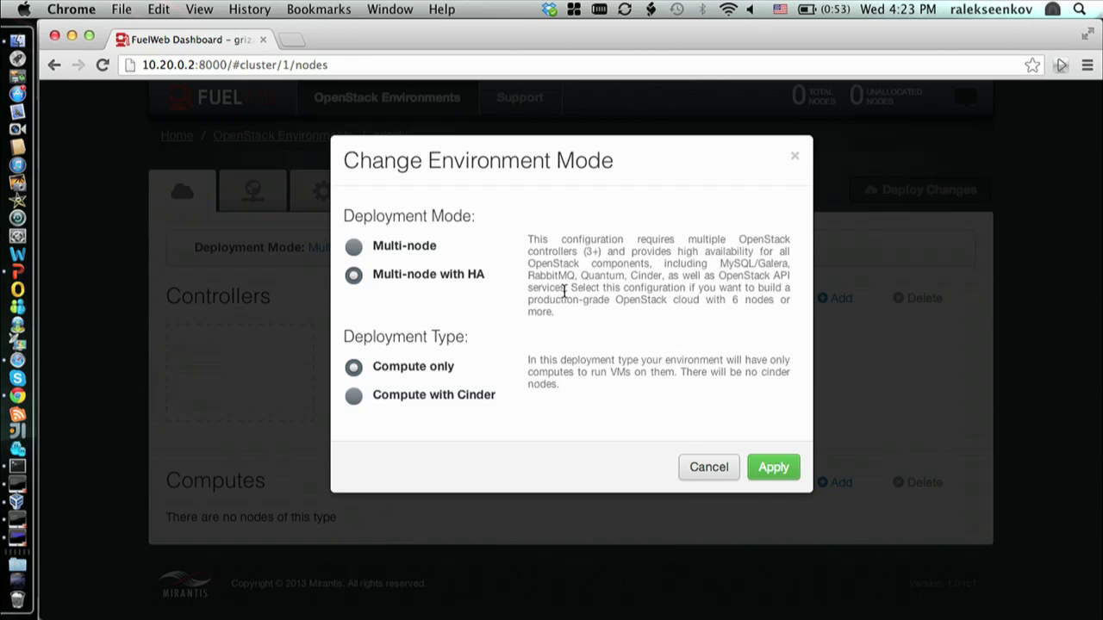
click(425, 395)
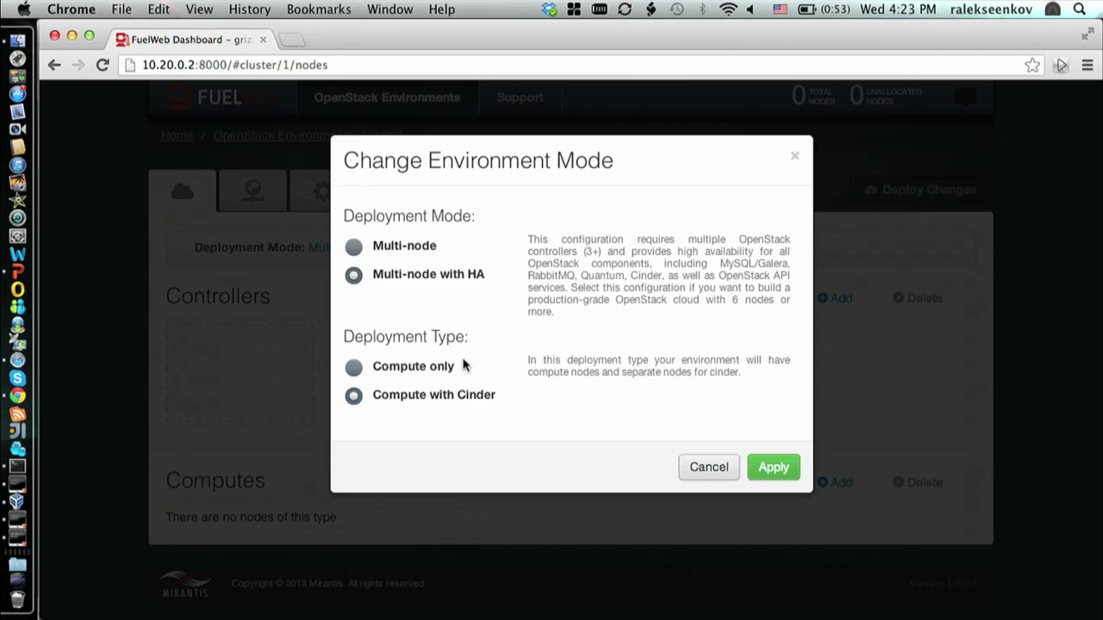
click(765, 470)
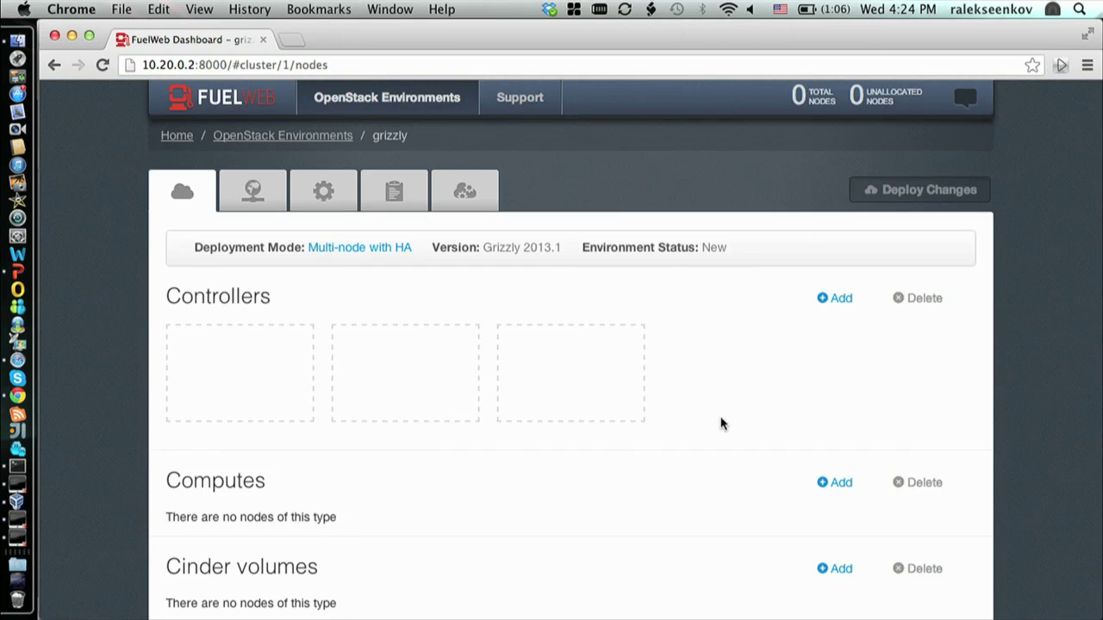
- Change the environment's deployment mode to Multi-node, keeping the Compute with Cinder type
scroll(721, 423, down, 2)
click(395, 190)
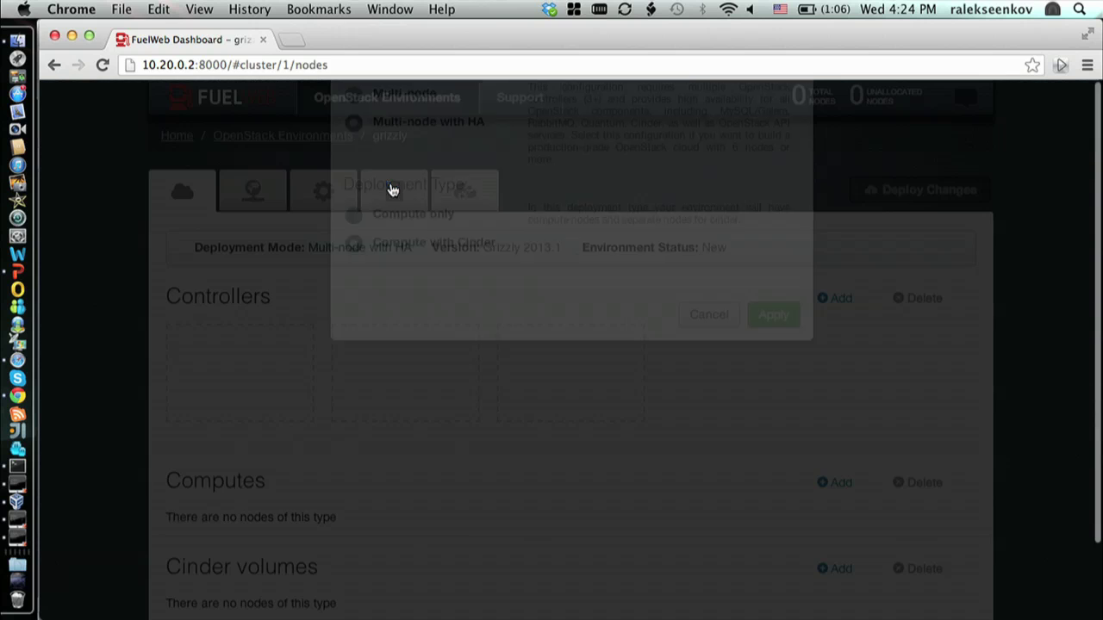
click(402, 246)
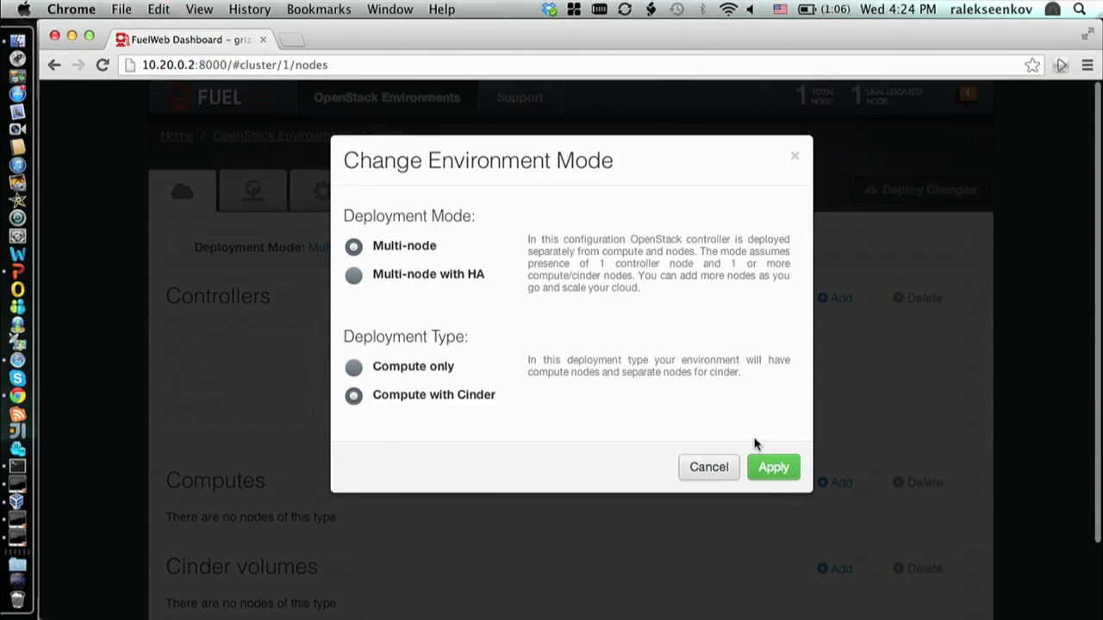
click(764, 475)
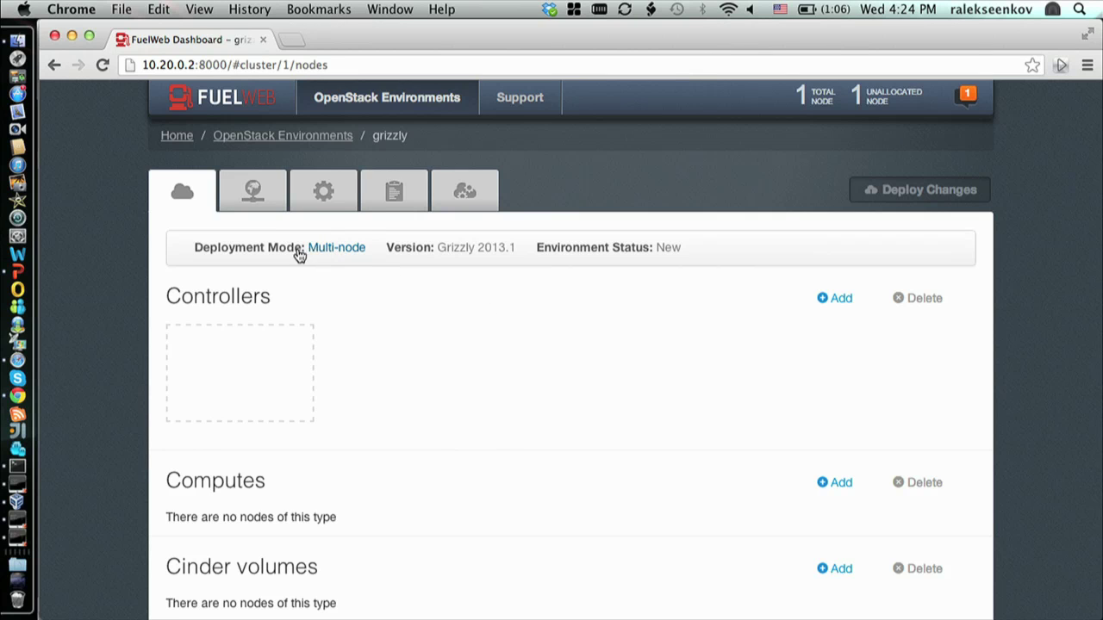
- Review the environment's network settings, including the CIDR and VLAN ID of each network and the network verification section
click(261, 198)
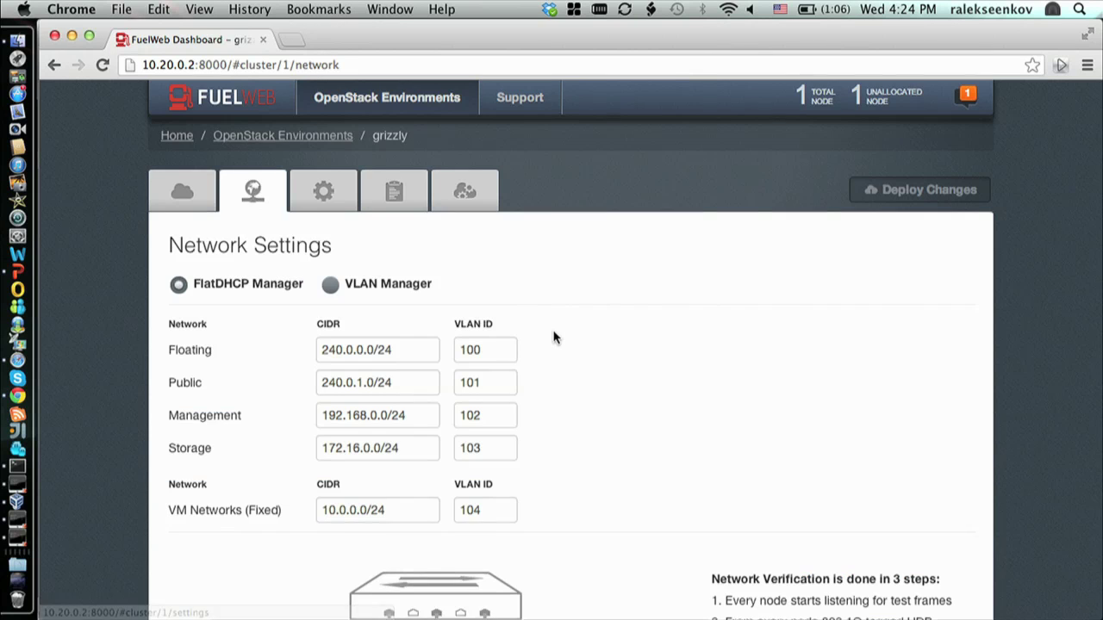
scroll(554, 337, down, 3)
scroll(554, 337, down, 5)
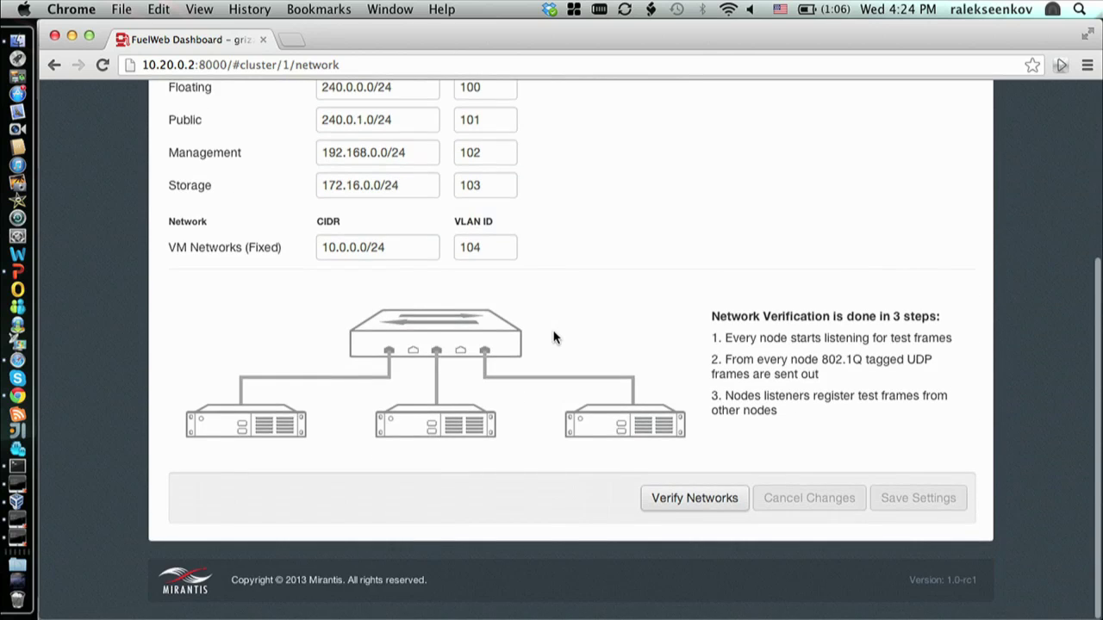
scroll(554, 337, up, 5)
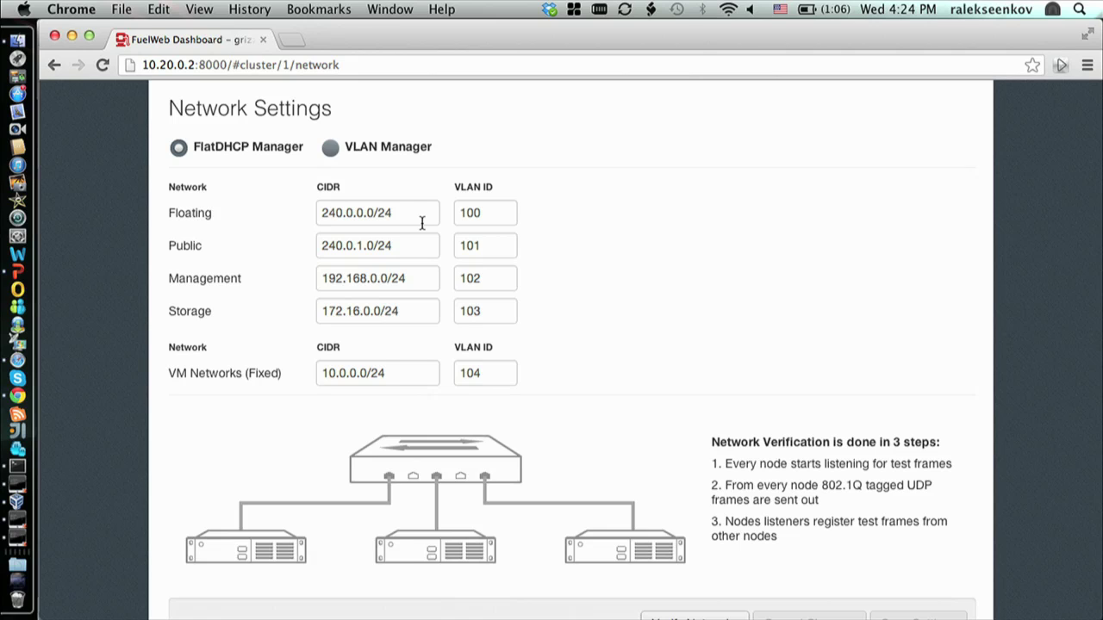
scroll(422, 224, down, 3)
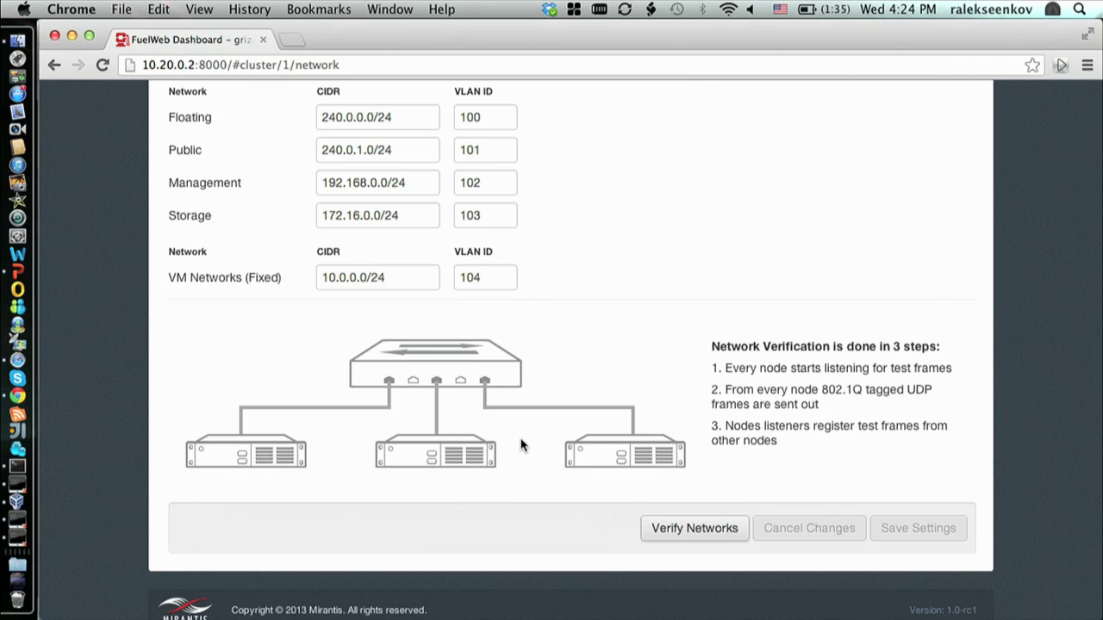
scroll(677, 229, up, 2)
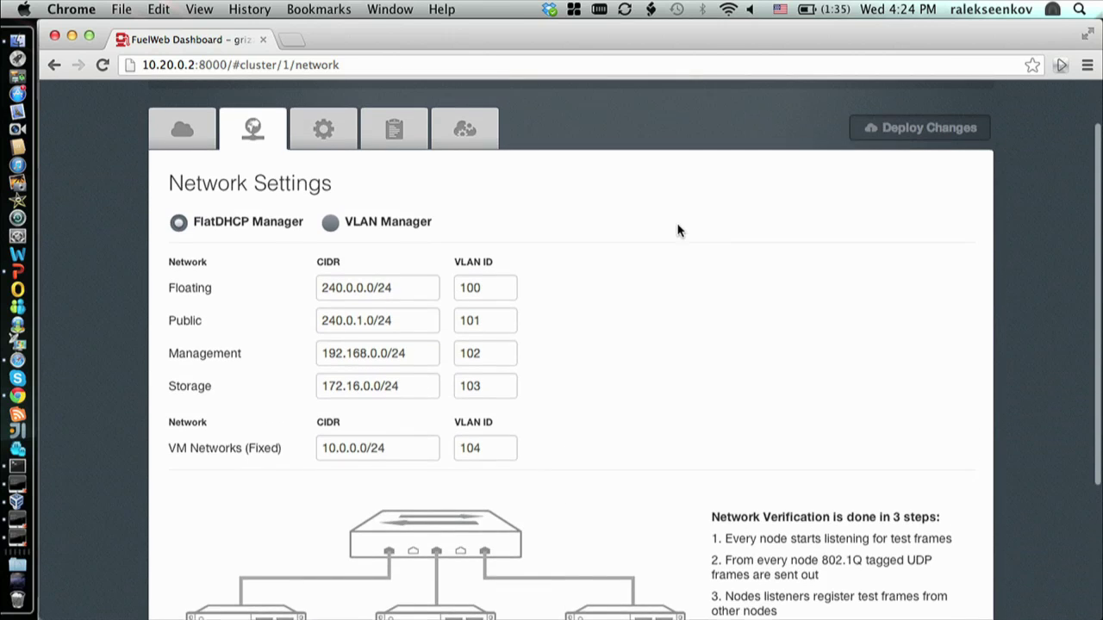
scroll(582, 265, up, 1)
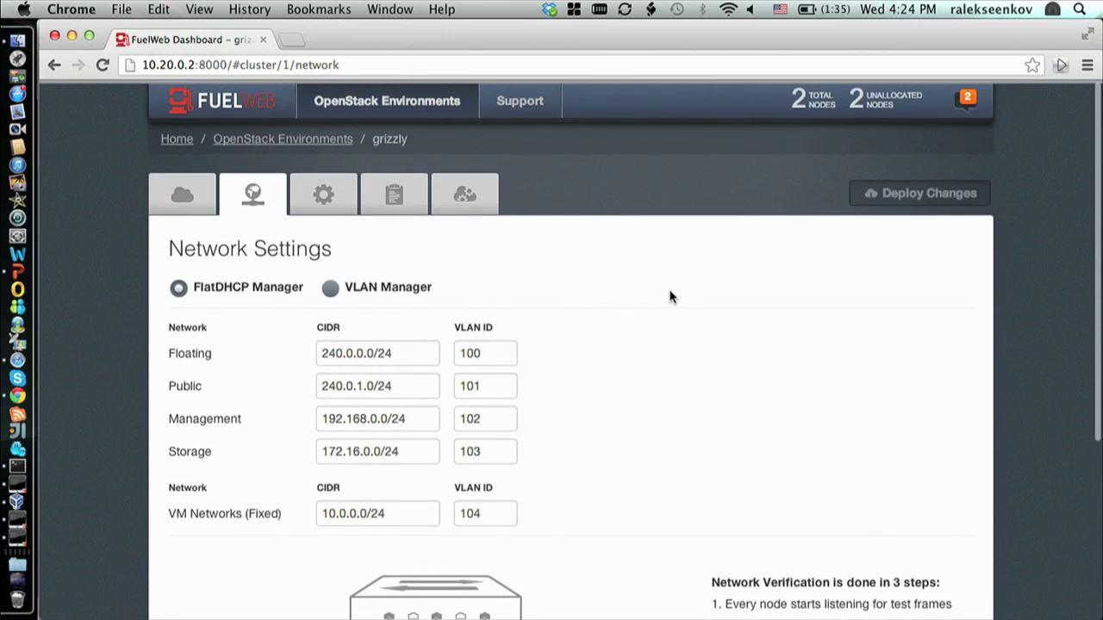
- Open the first discovered-node notification and inspect the node's hardware details, expanding its interfaces, then close the details
click(969, 98)
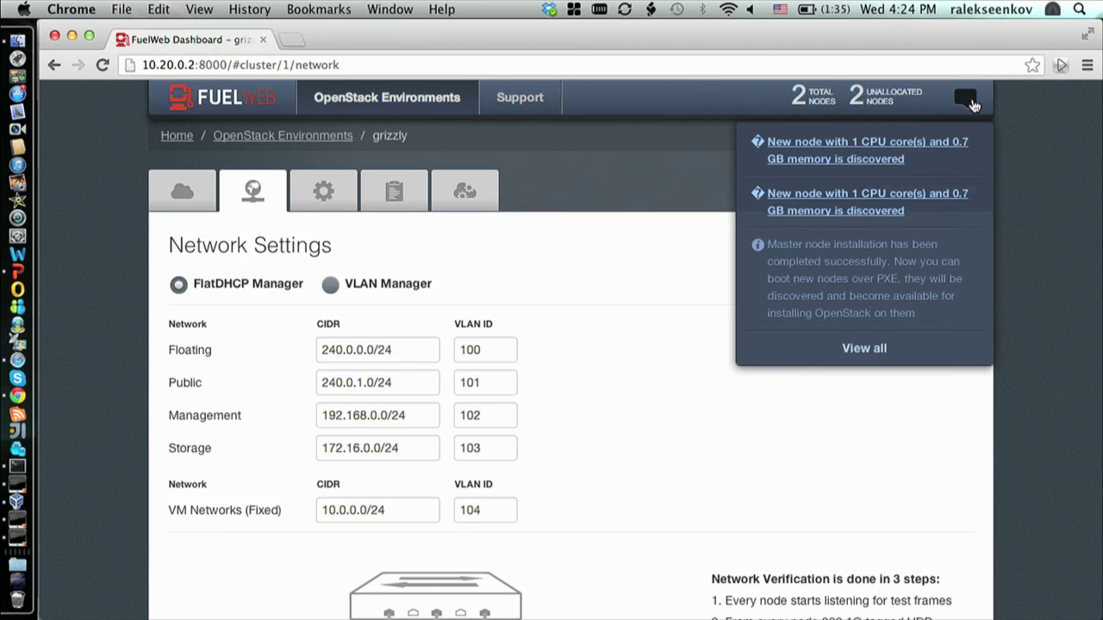
click(870, 167)
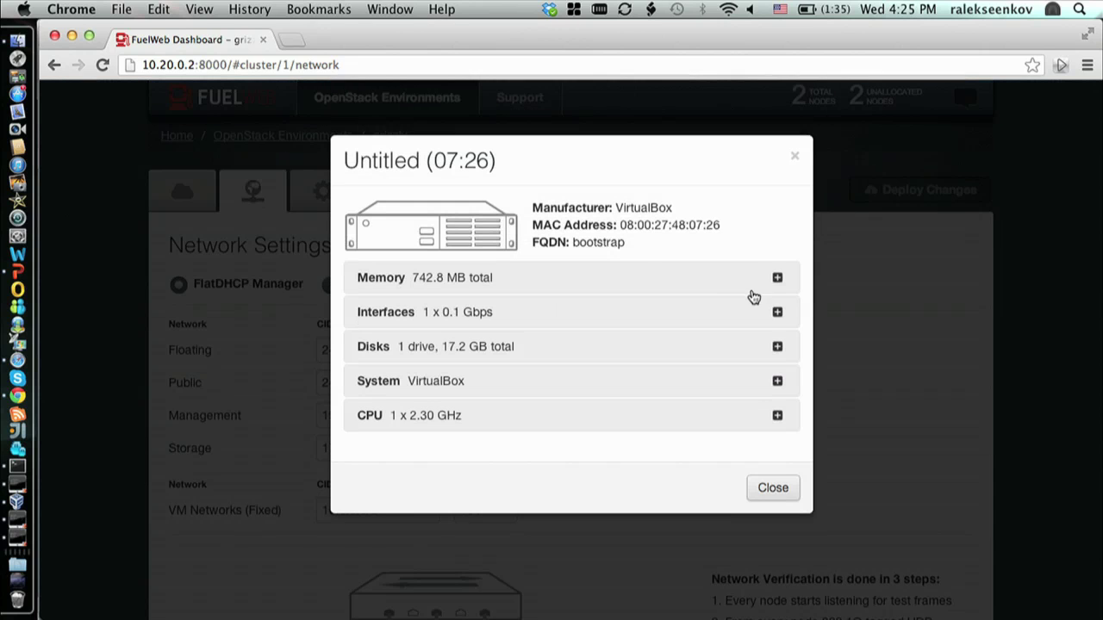
click(554, 277)
click(546, 349)
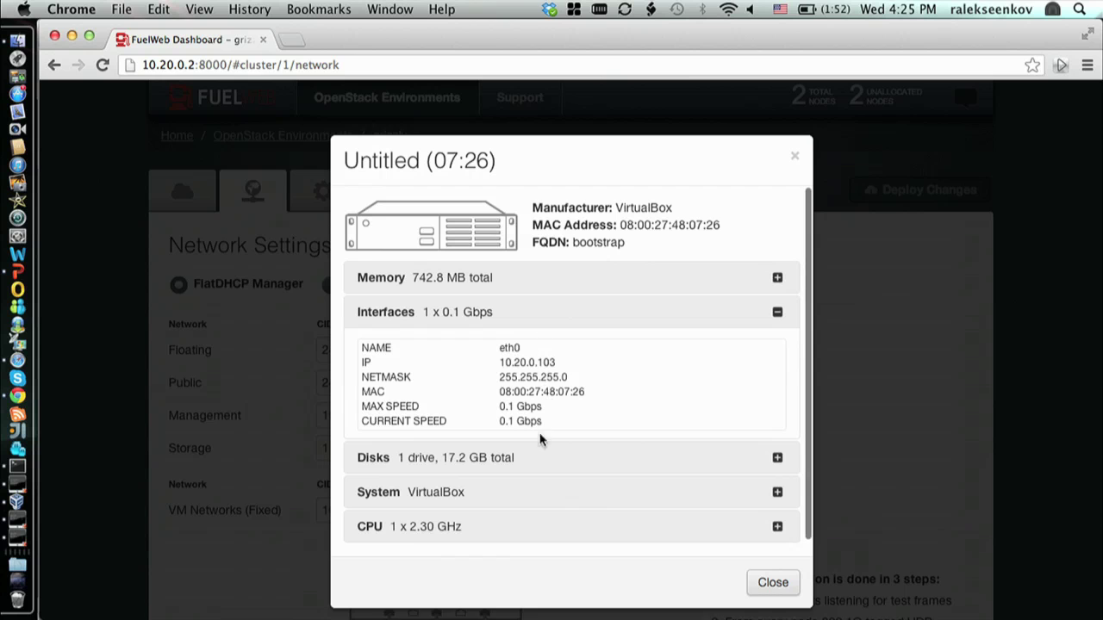
scroll(536, 500, down, 1)
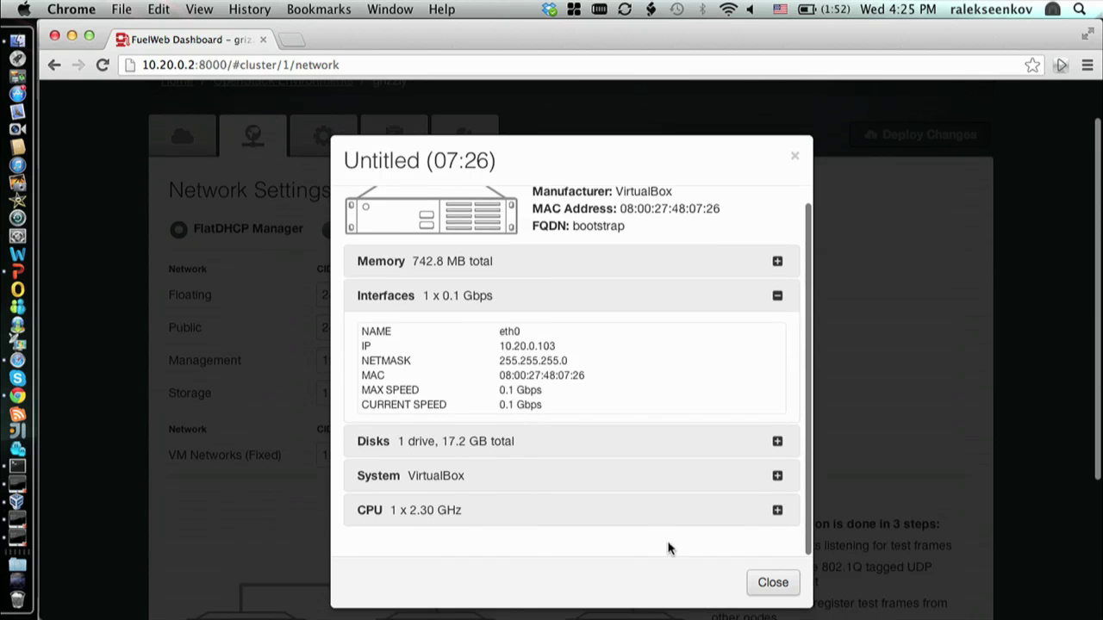
scroll(773, 585, down, 1)
click(773, 542)
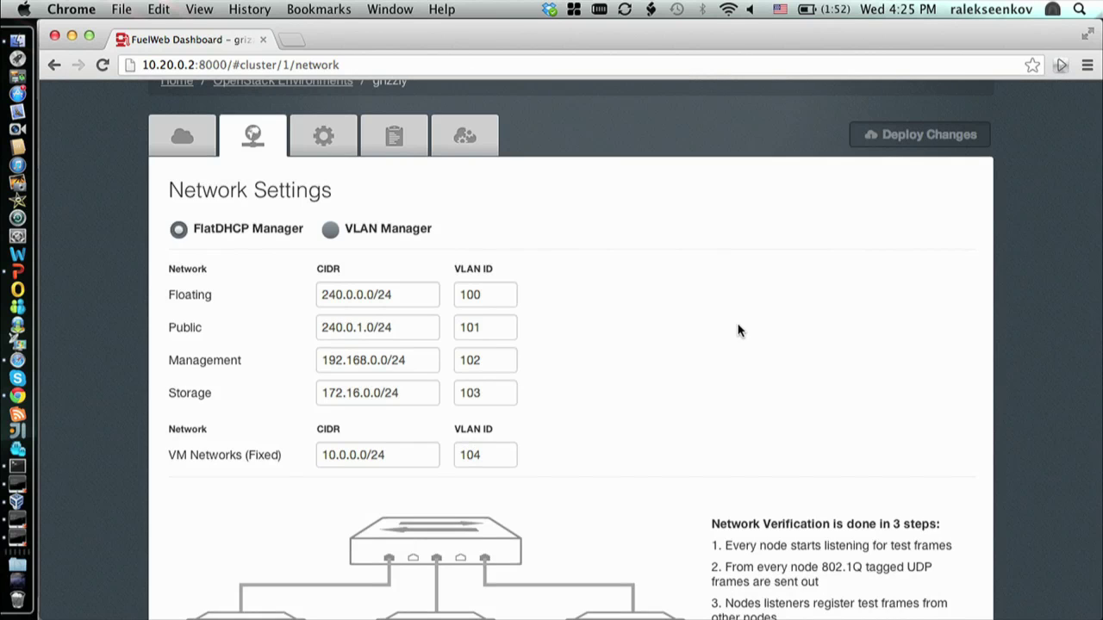
- Review the environment's OpenStack settings, covering access, syslog, floating IP assignment, scheduler driver and hypervisor type
scroll(738, 327, down, 2)
scroll(739, 330, up, 3)
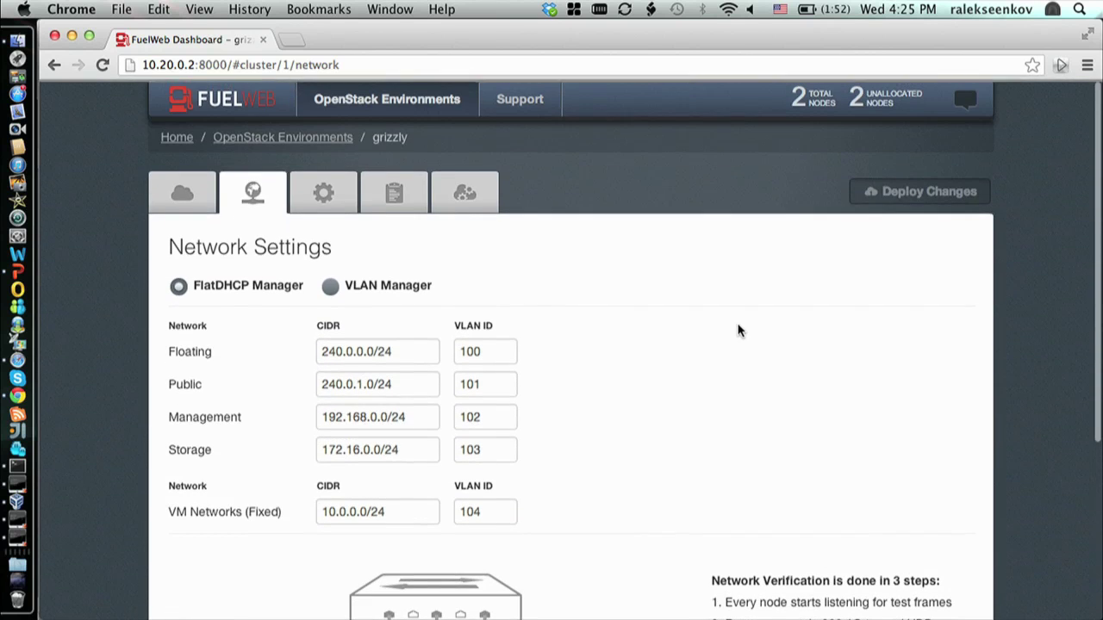
click(323, 194)
scroll(770, 254, down, 3)
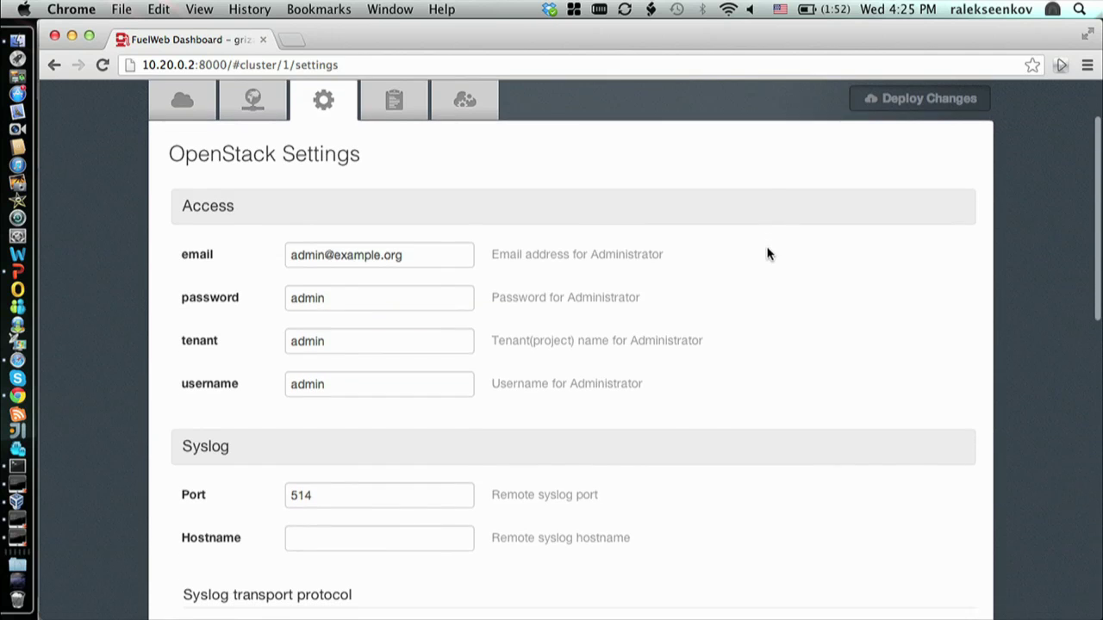
scroll(770, 254, down, 1)
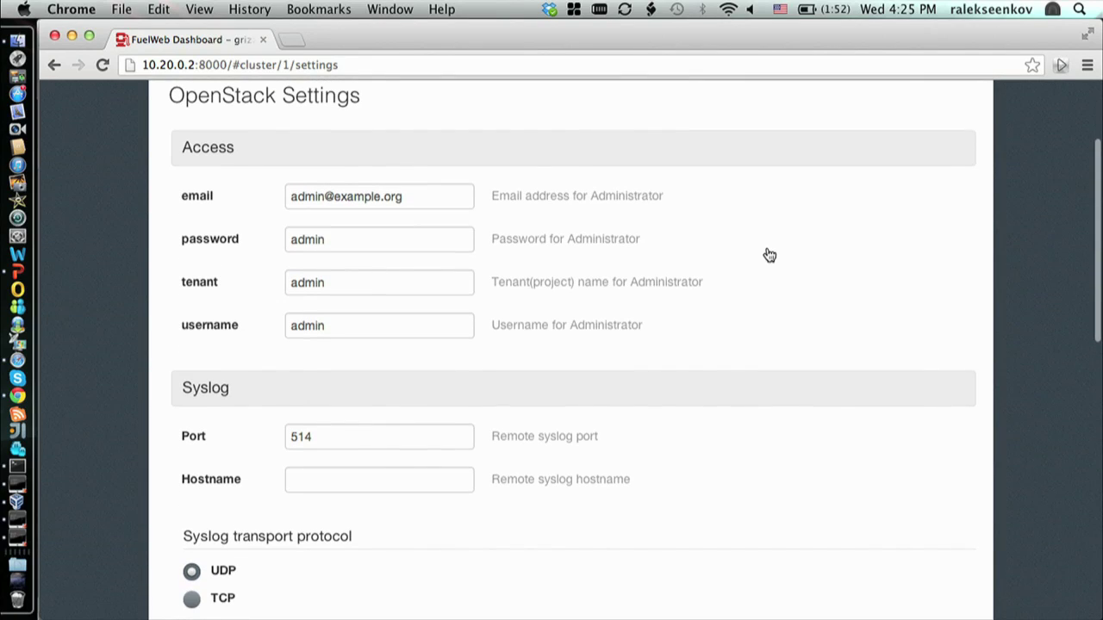
scroll(770, 255, down, 3)
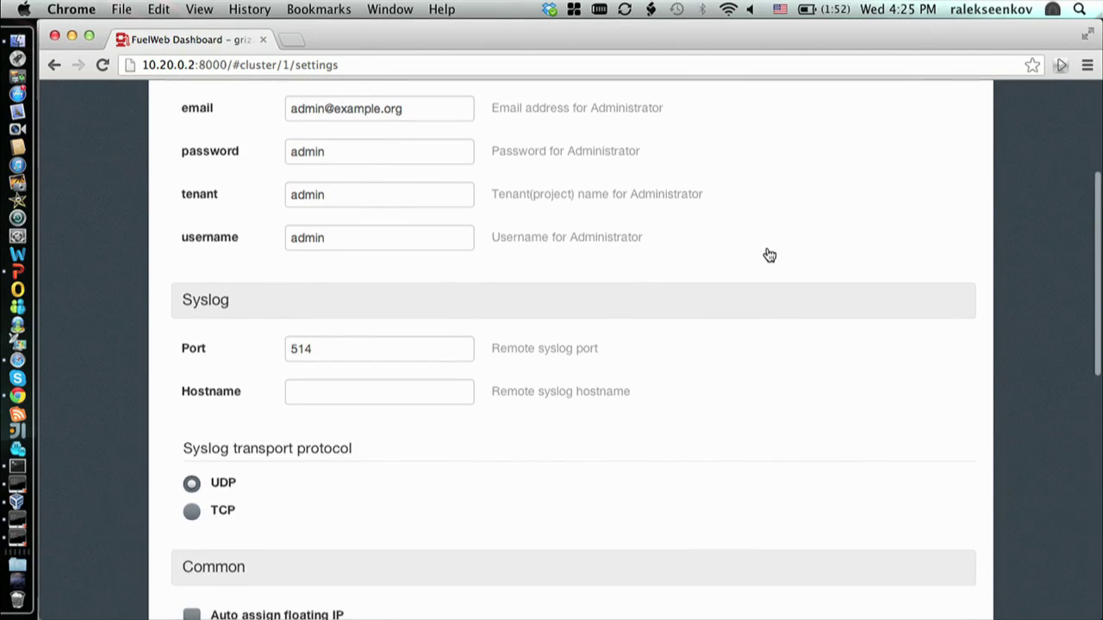
scroll(511, 303, down, 1)
scroll(511, 303, down, 4)
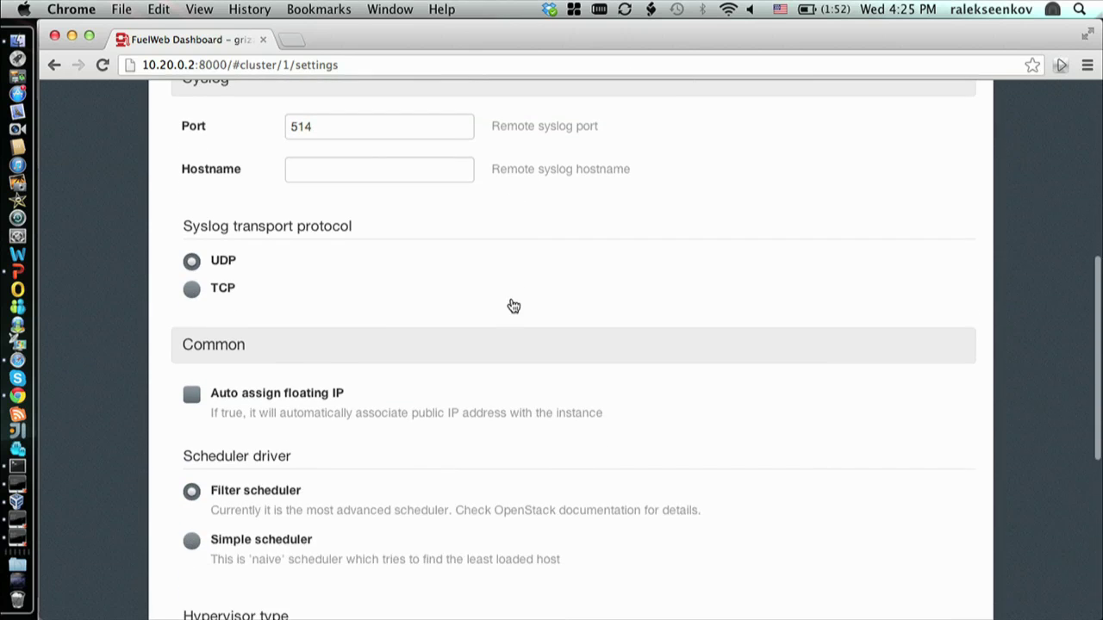
scroll(511, 304, down, 6)
scroll(511, 303, up, 7)
scroll(511, 304, down, 4)
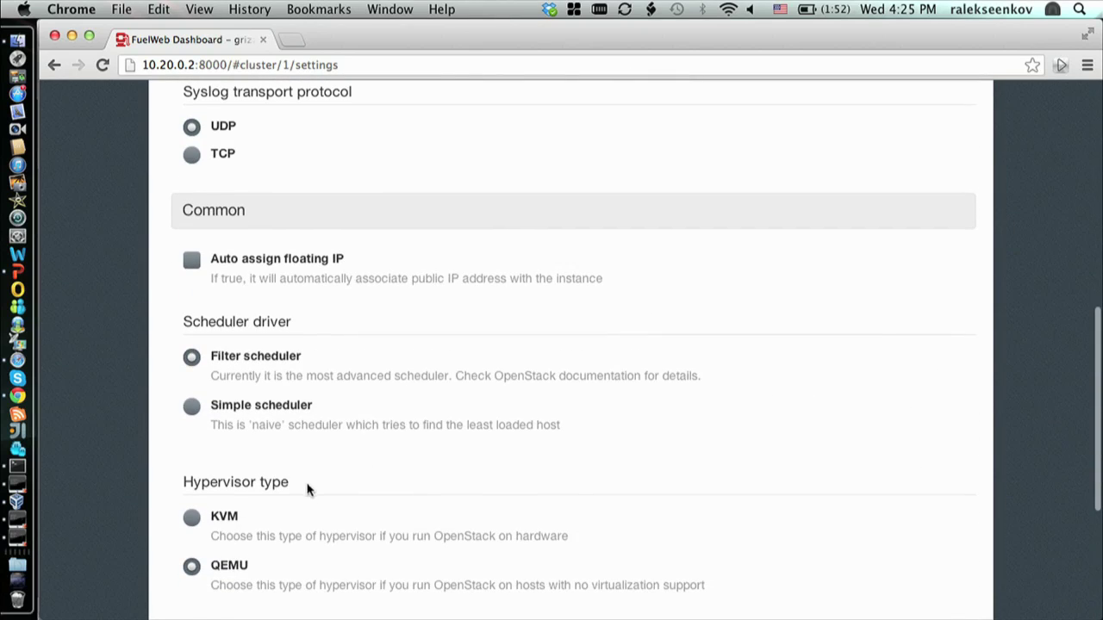
scroll(680, 320, up, 5)
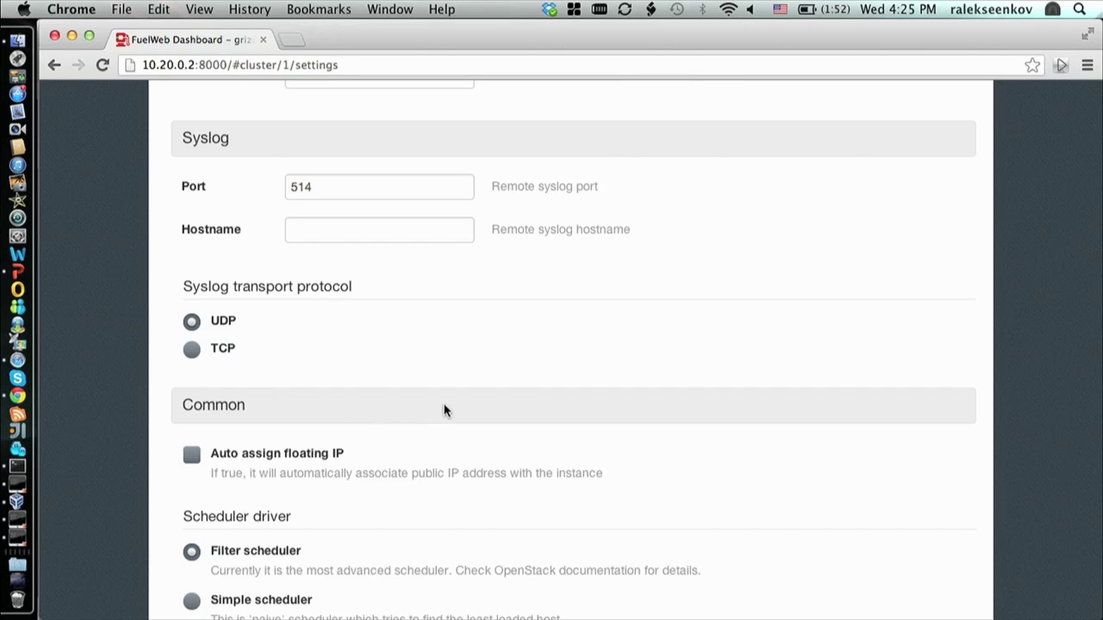
scroll(445, 411, down, 12)
scroll(446, 411, up, 15)
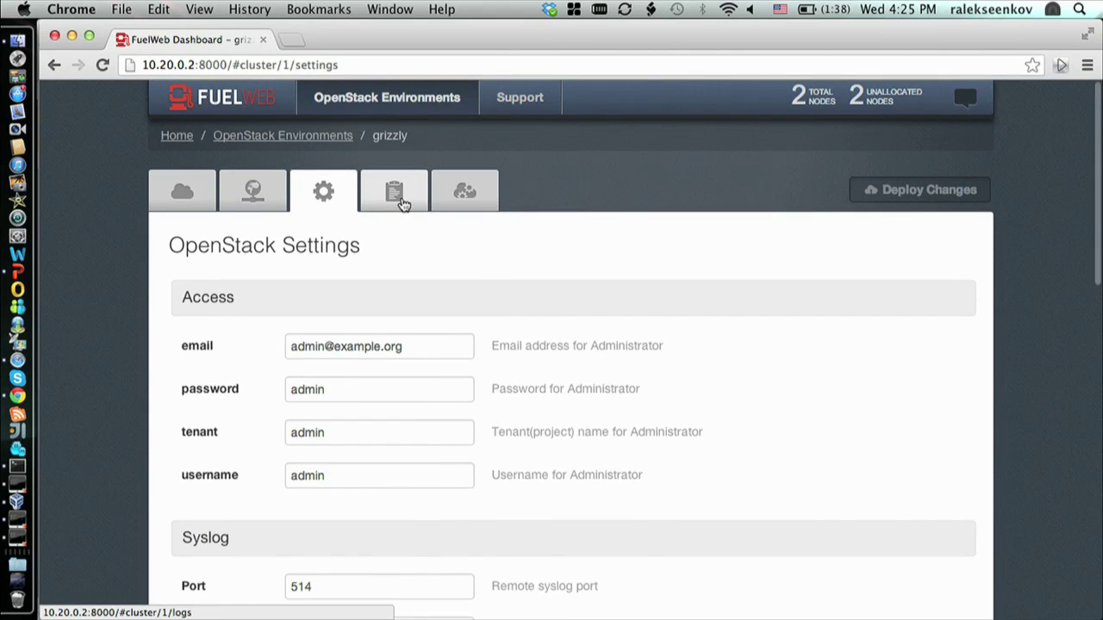
- Show the admin node's FuelWeb logs at minimum level DEBUG and look through the entries
click(402, 203)
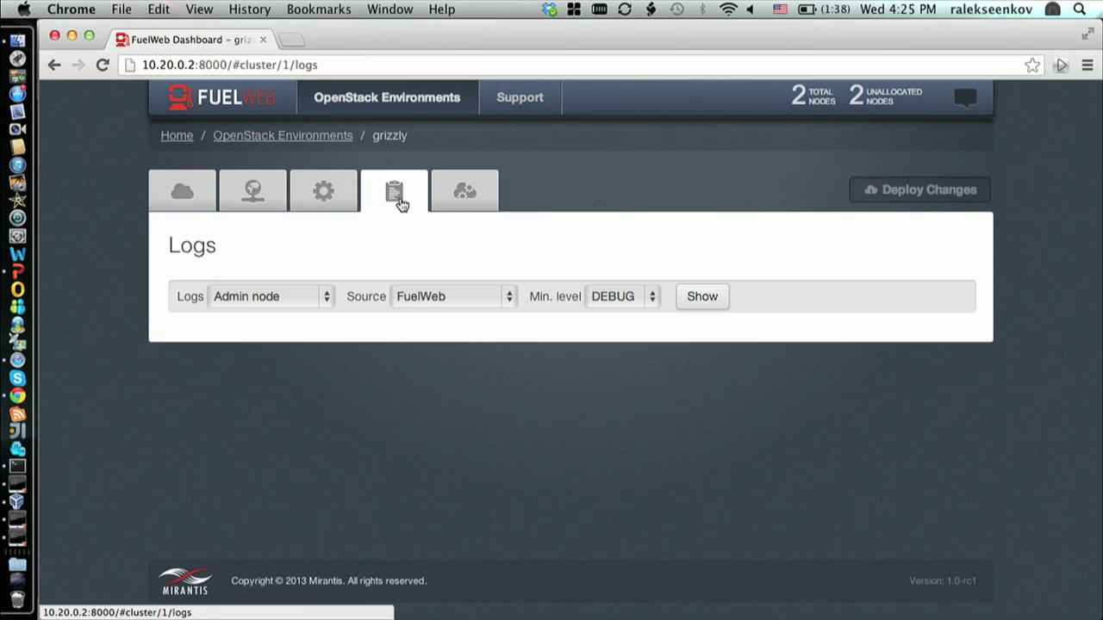
click(698, 300)
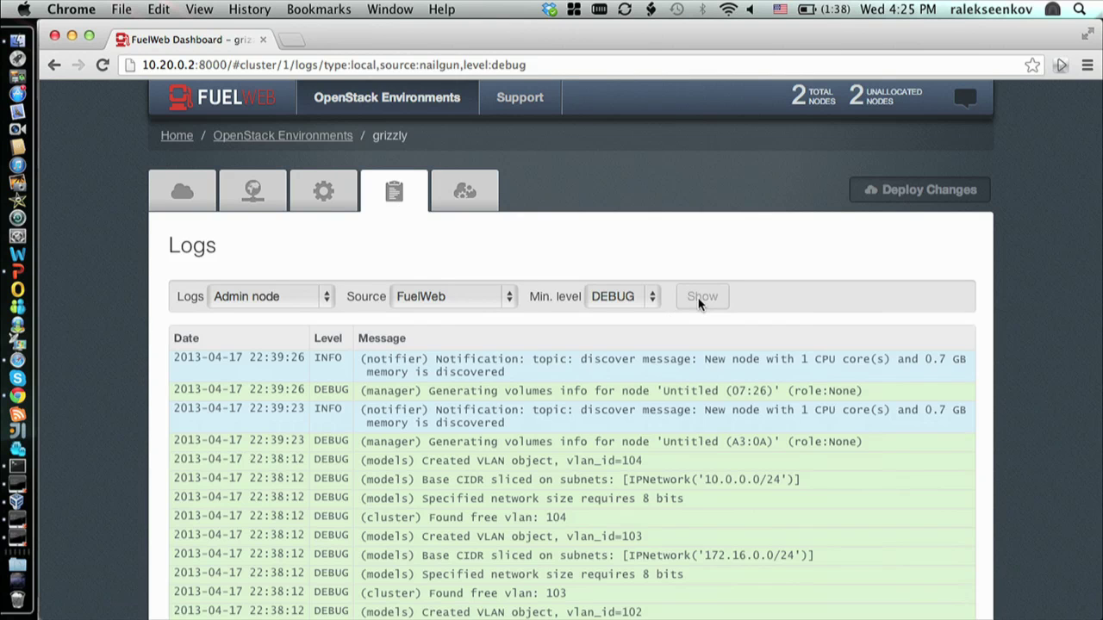
scroll(672, 424, down, 1)
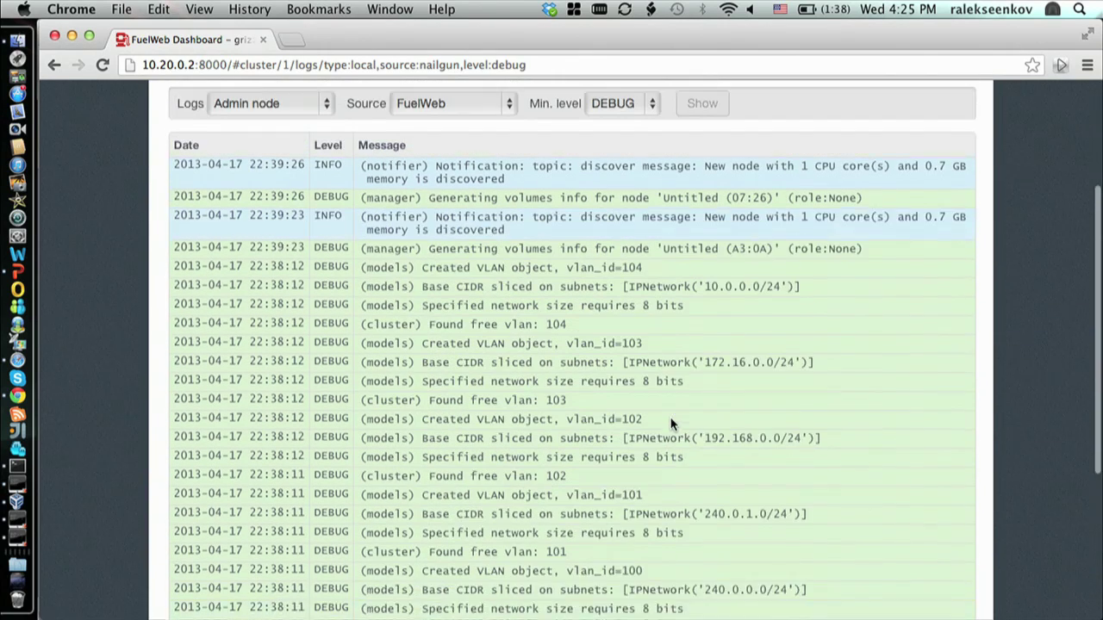
- Check which log locations can be chosen for the environment's logs
scroll(672, 424, up, 2)
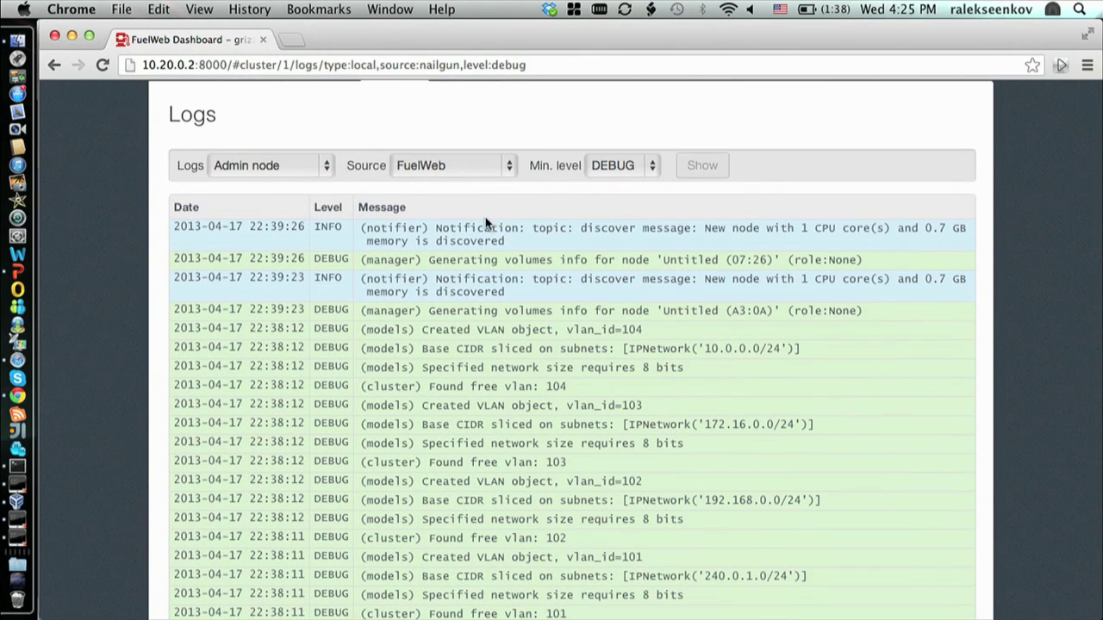
click(307, 165)
click(387, 165)
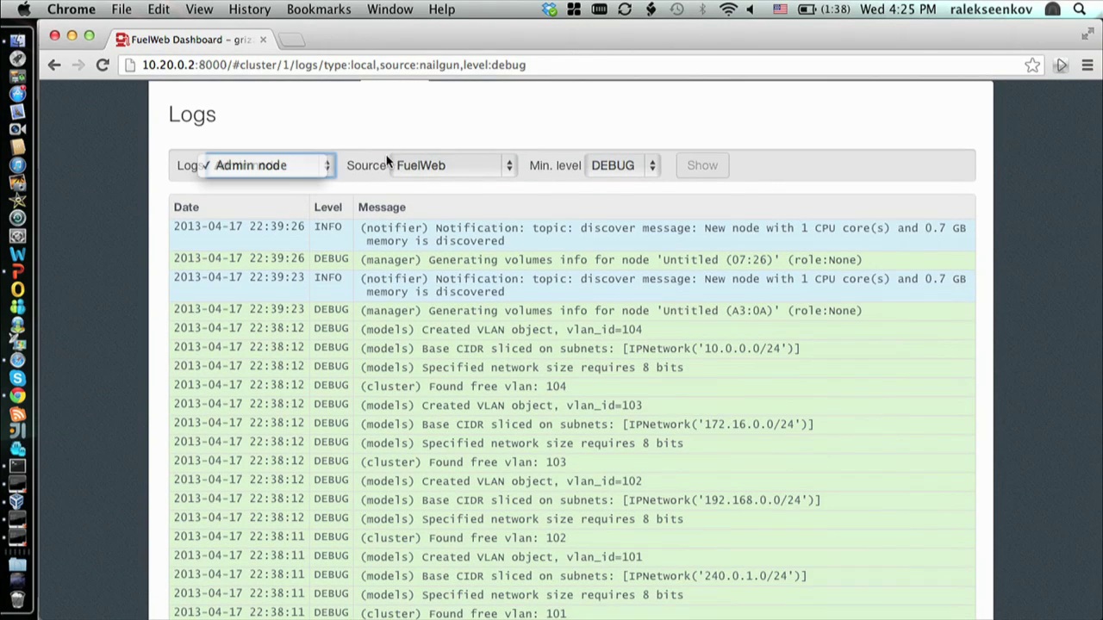
- Add the discovered node Untitled (A3:0A) as the environment's controller
scroll(386, 148, up, 3)
click(194, 181)
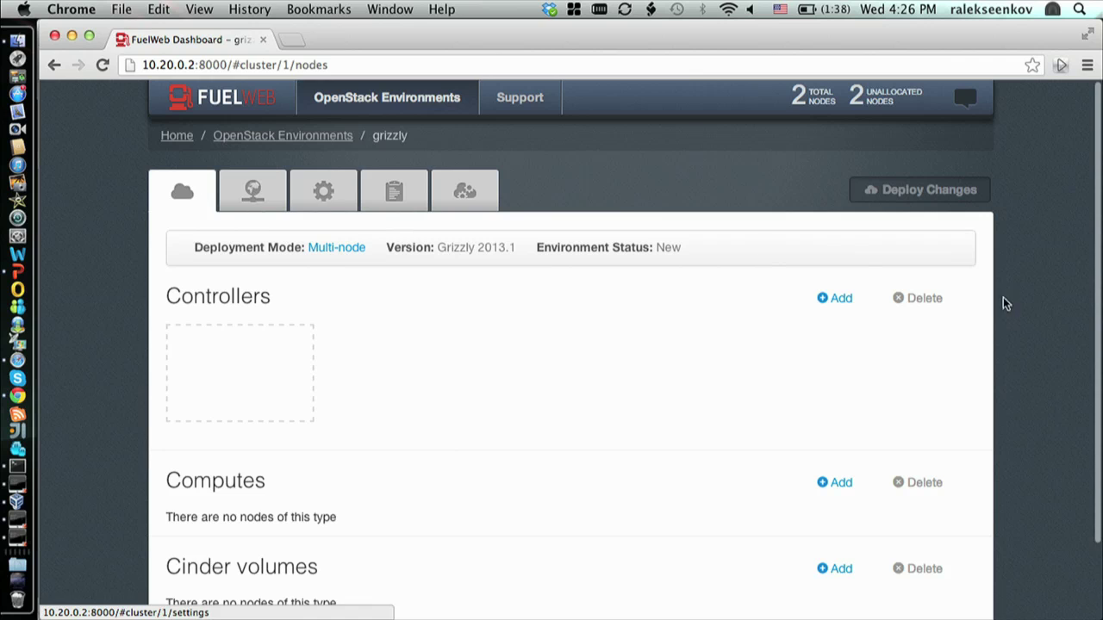
click(842, 299)
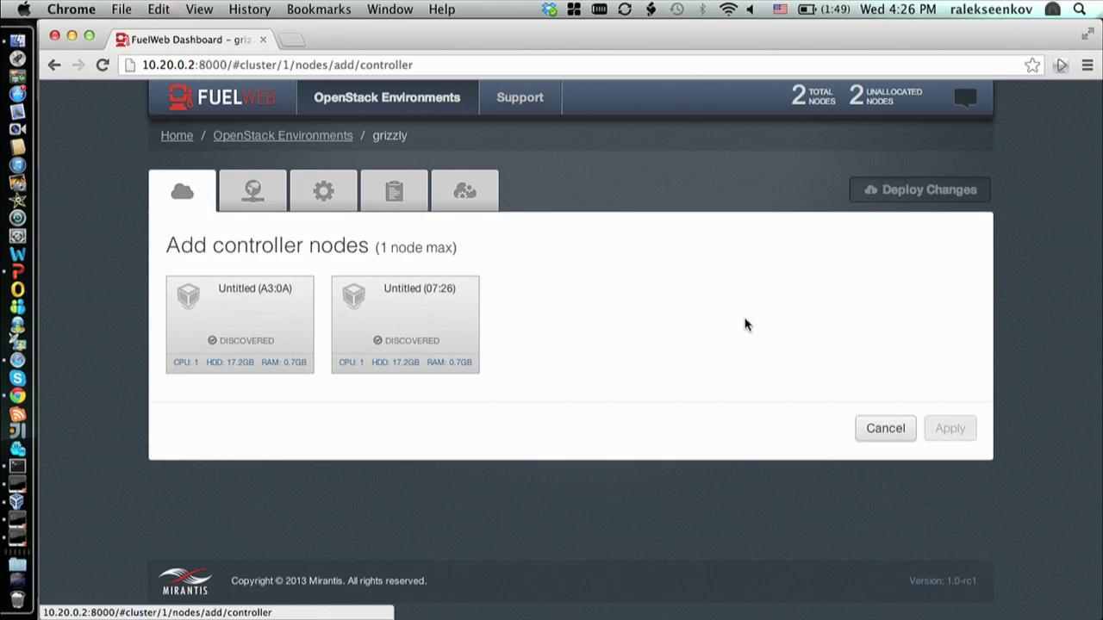
click(298, 303)
click(951, 426)
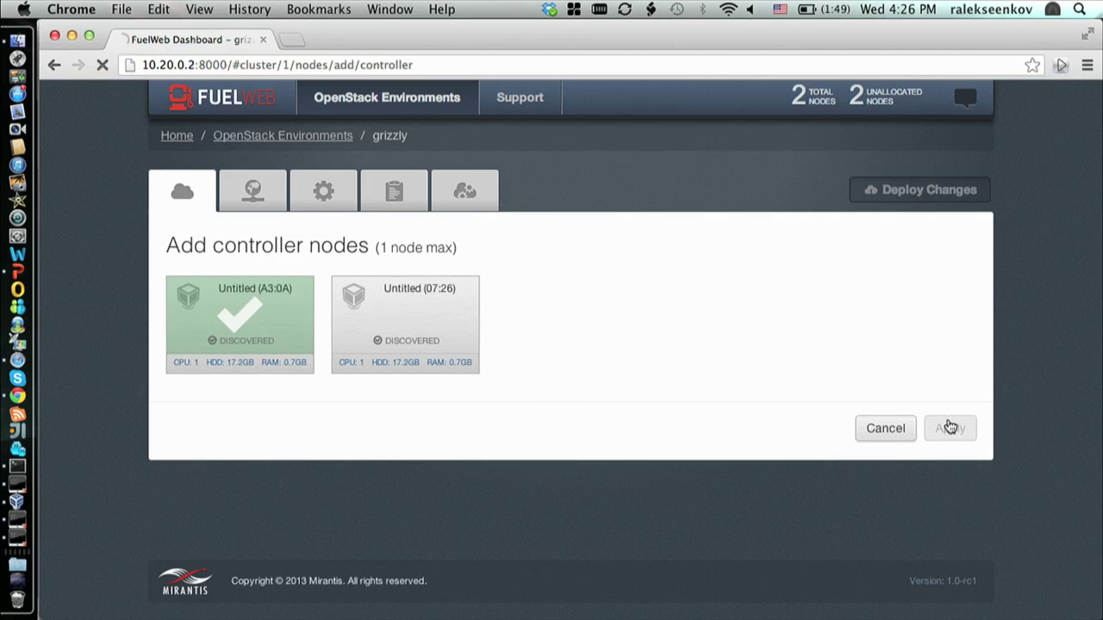
- Change the environment's deployment type to Compute only, with Multi-node as the deployment mode
scroll(861, 380, down, 2)
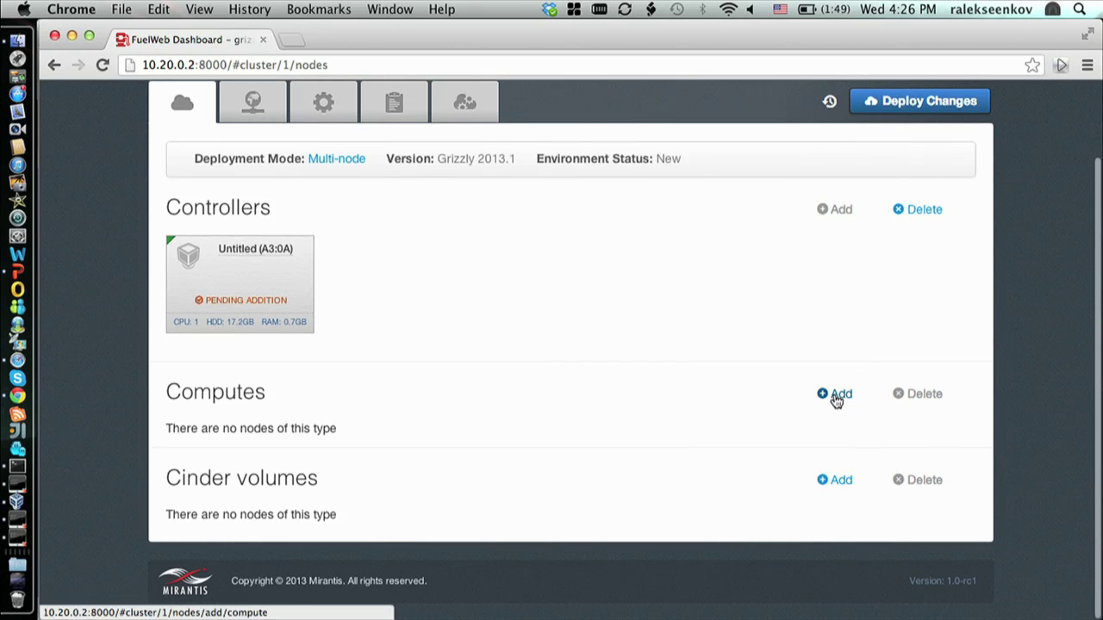
click(357, 162)
click(392, 368)
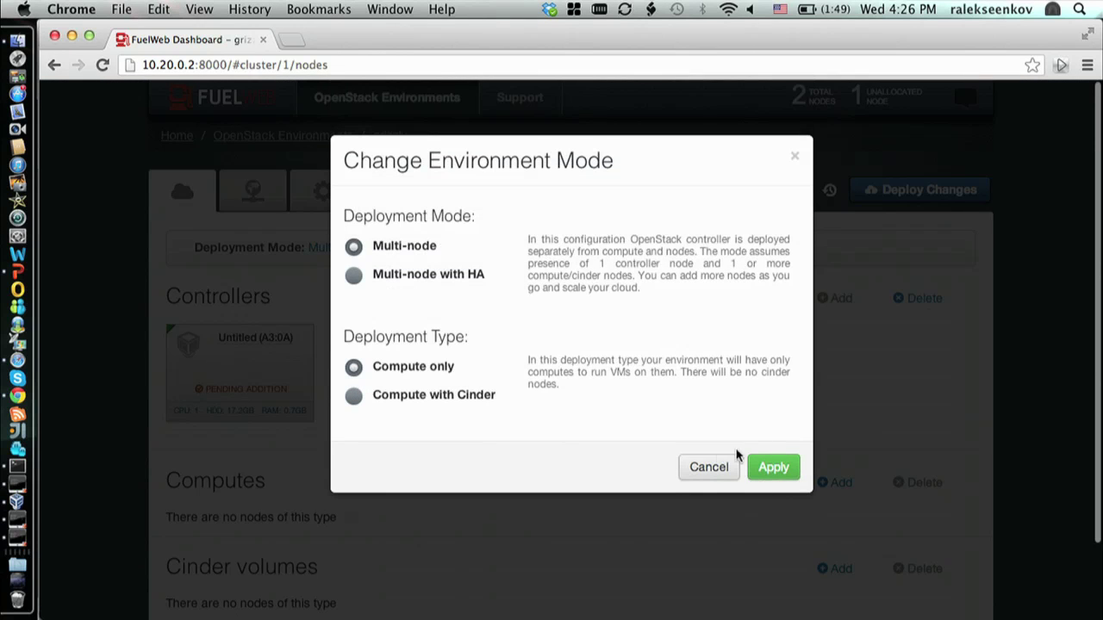
click(762, 472)
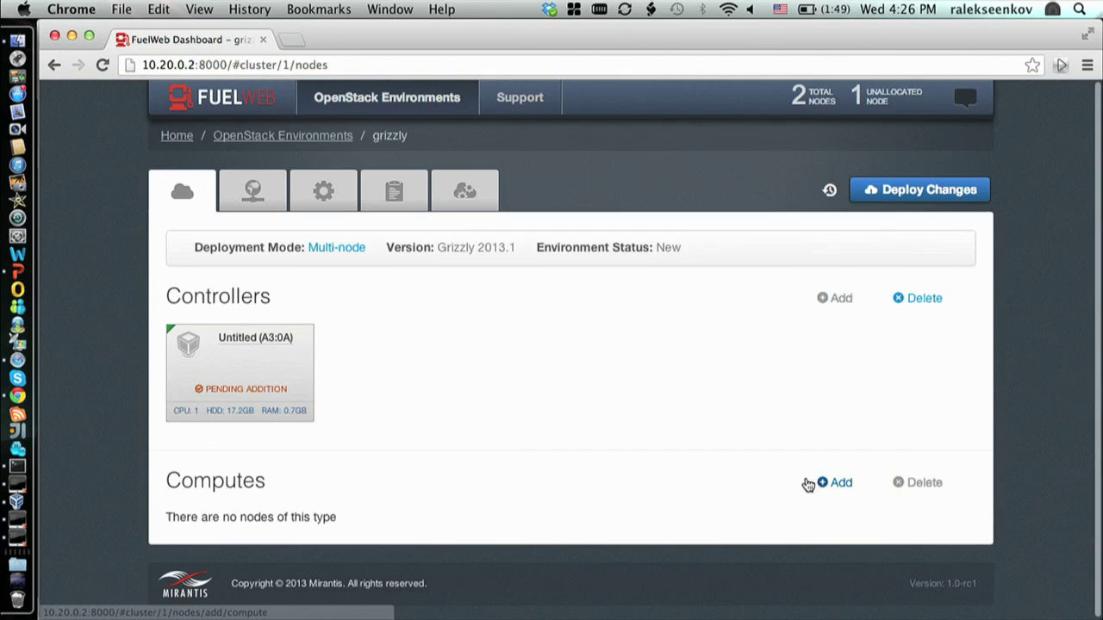
- Add the discovered node Untitled (07:26) as a compute node of the environment
click(818, 483)
click(251, 321)
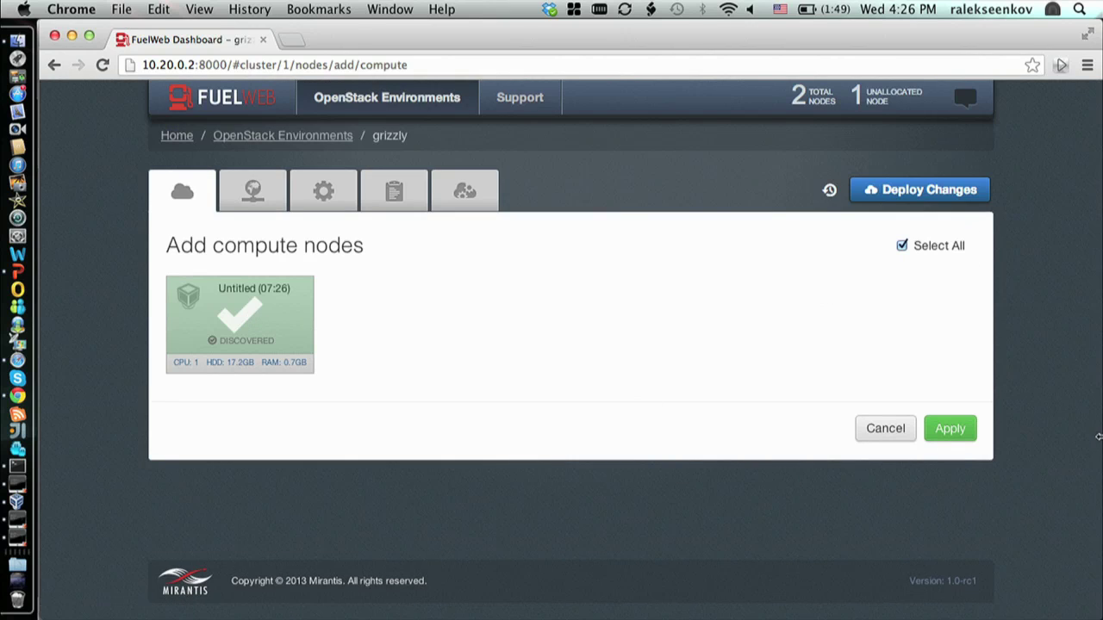
click(972, 426)
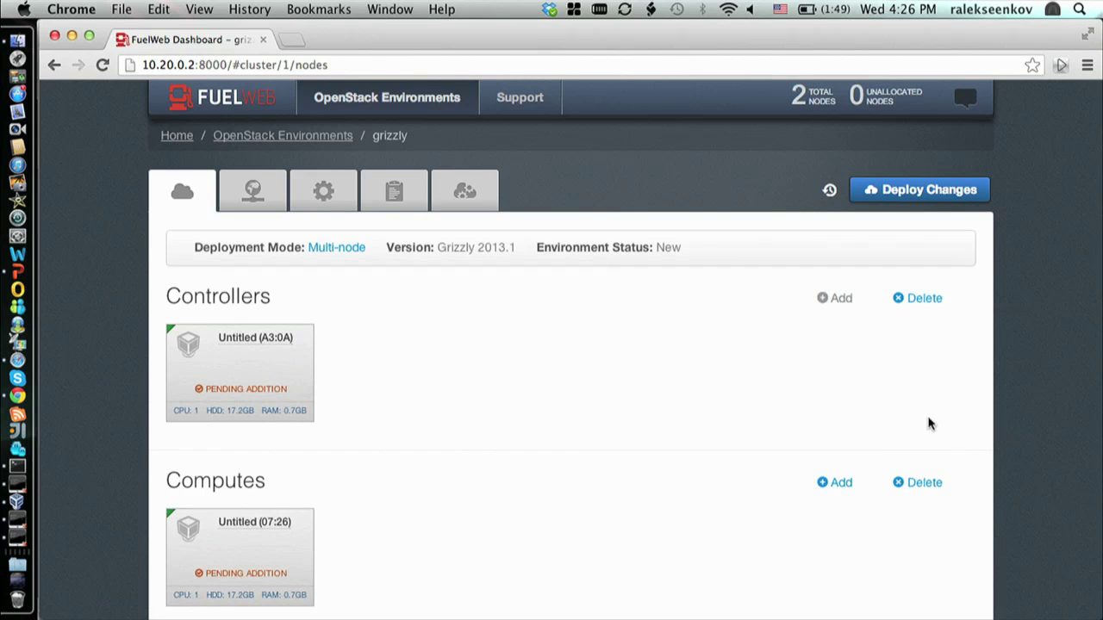
- Show the messages log of node Untitled (A3:0A) under Other servers at minimum level DEBUG and look through the entries
scroll(712, 411, down, 2)
click(255, 125)
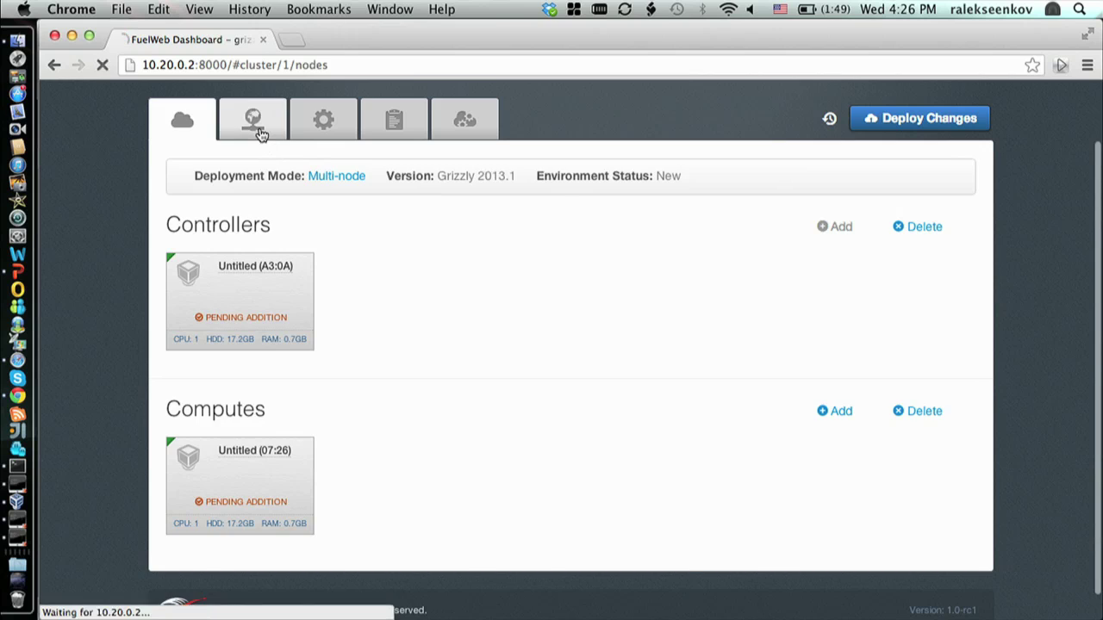
click(394, 121)
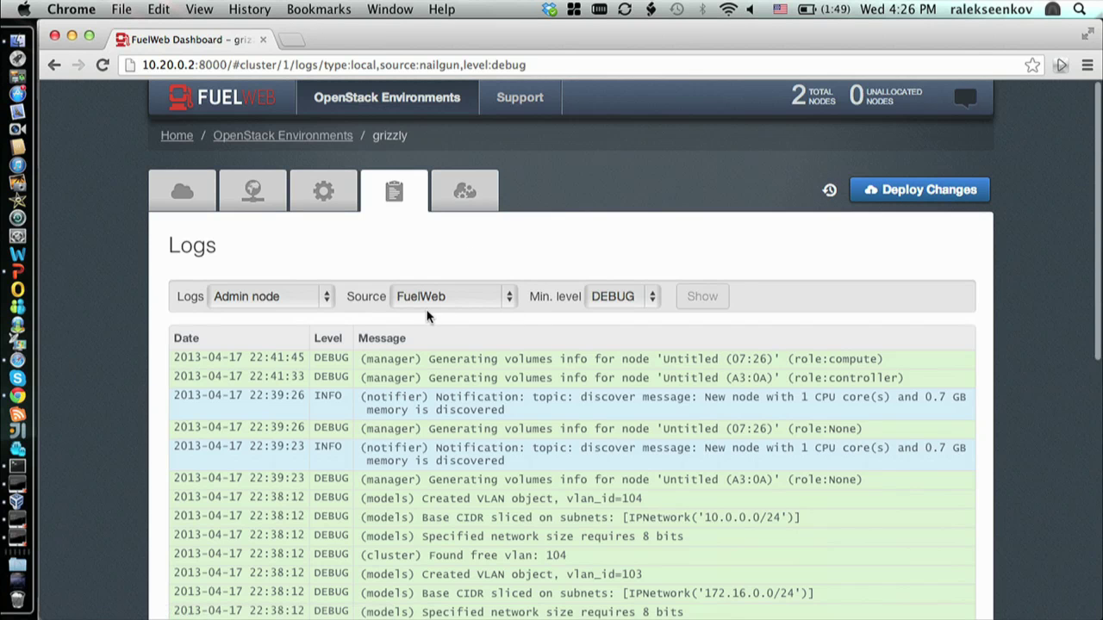
click(311, 296)
click(302, 315)
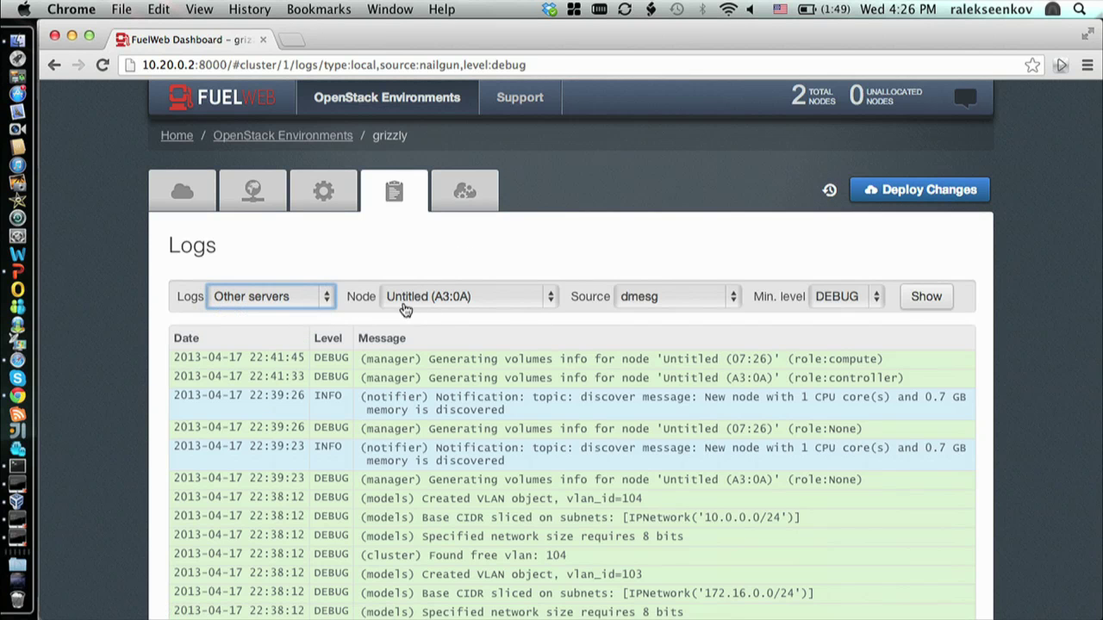
click(665, 297)
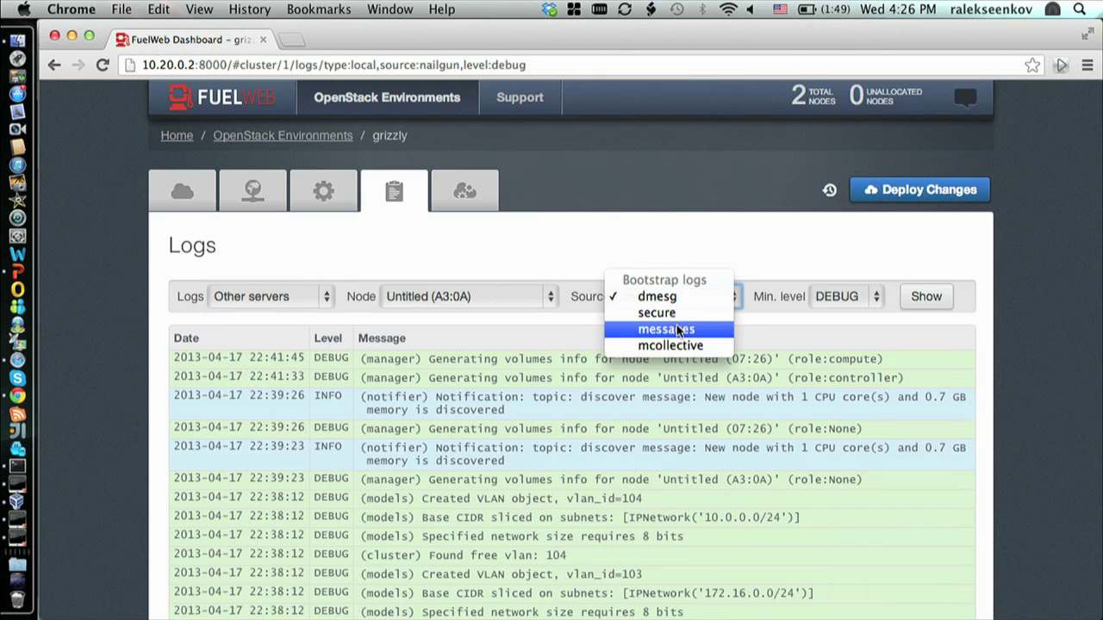
click(678, 330)
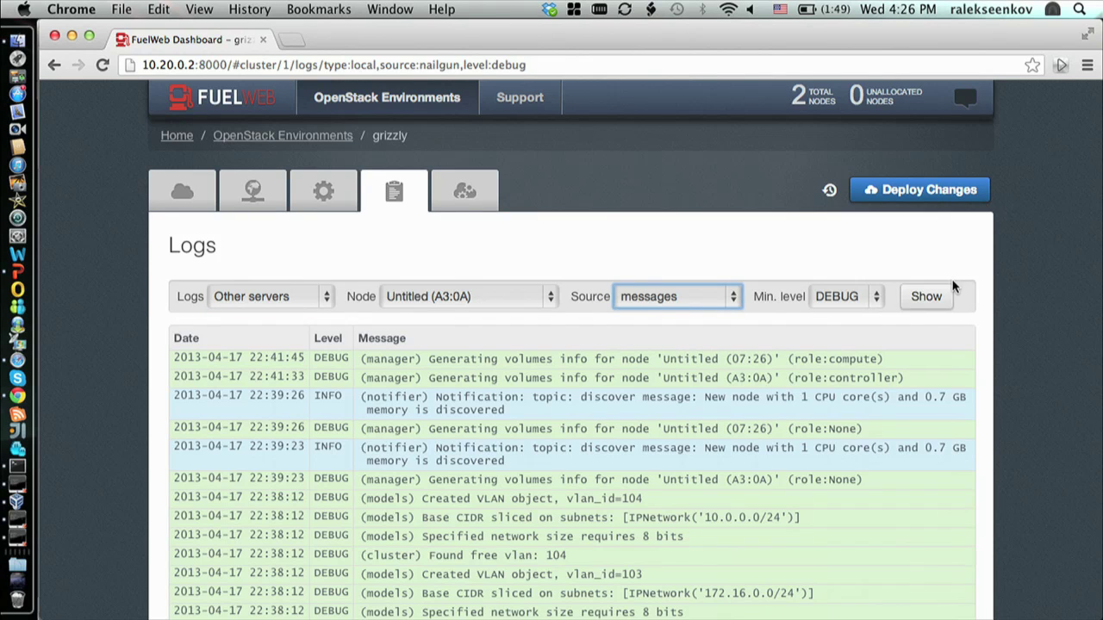
click(941, 303)
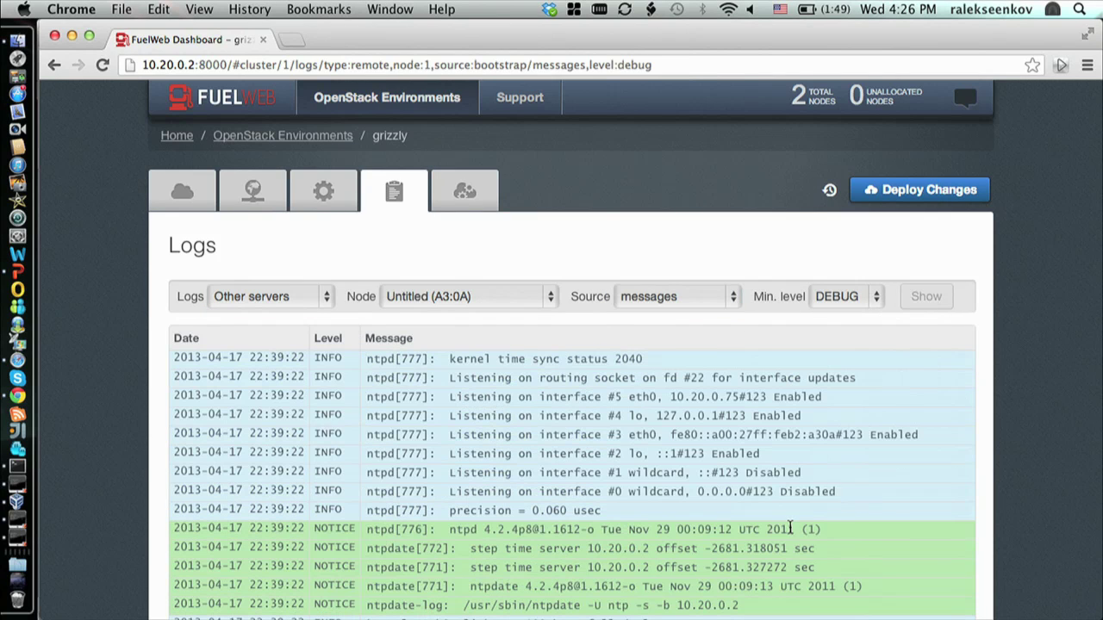
scroll(790, 529, down, 5)
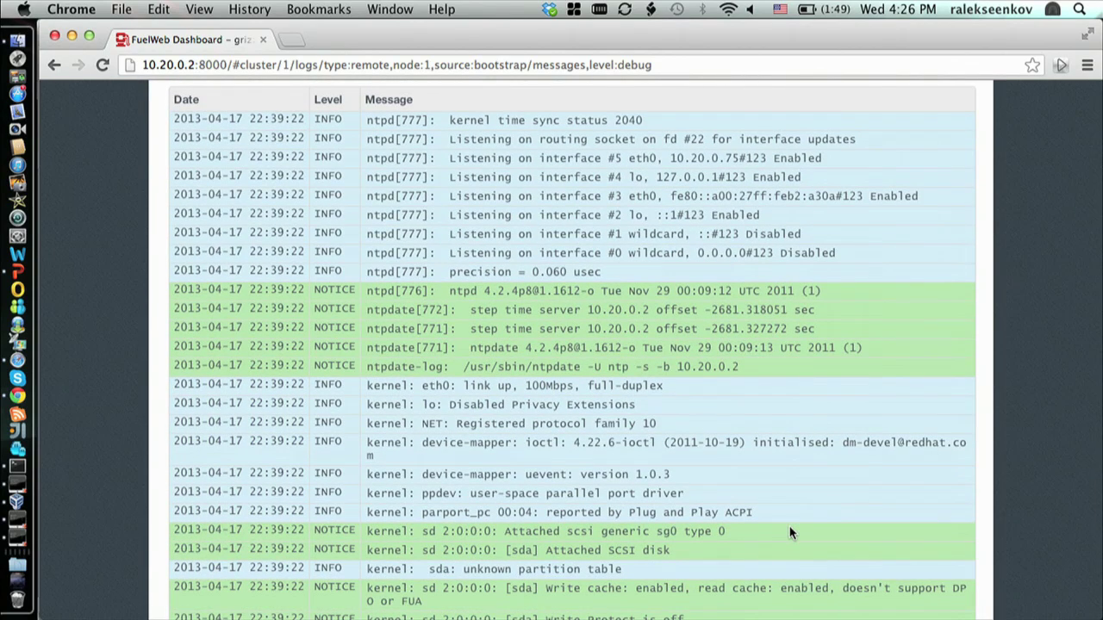
scroll(790, 531, up, 5)
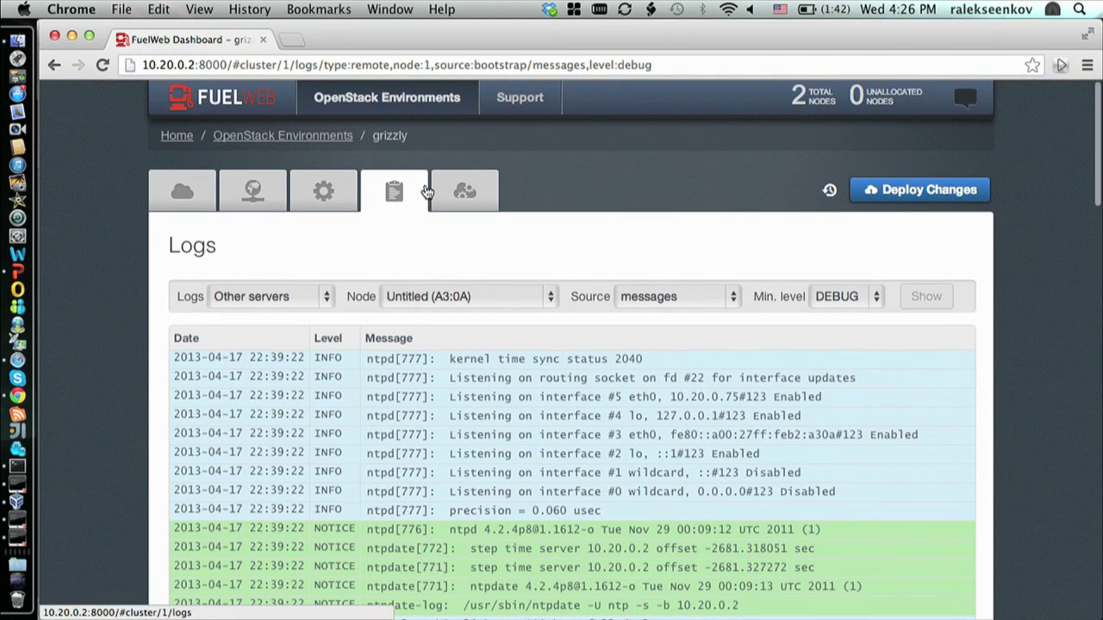
- Run the network verification for the environment's network settings and check its result
click(176, 195)
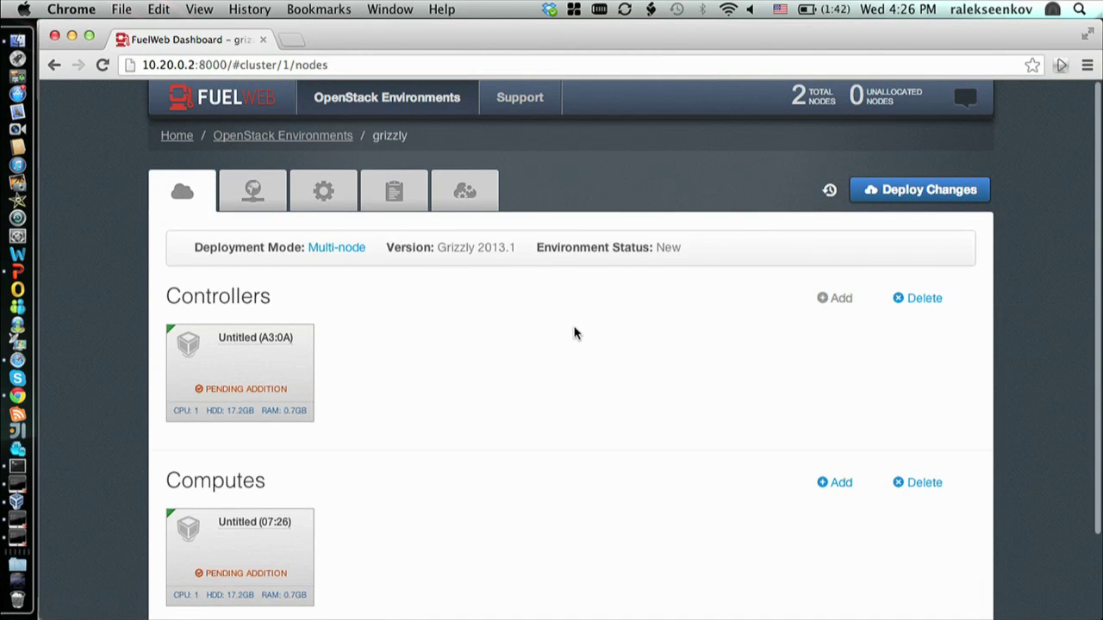
scroll(574, 332, down, 1)
click(239, 198)
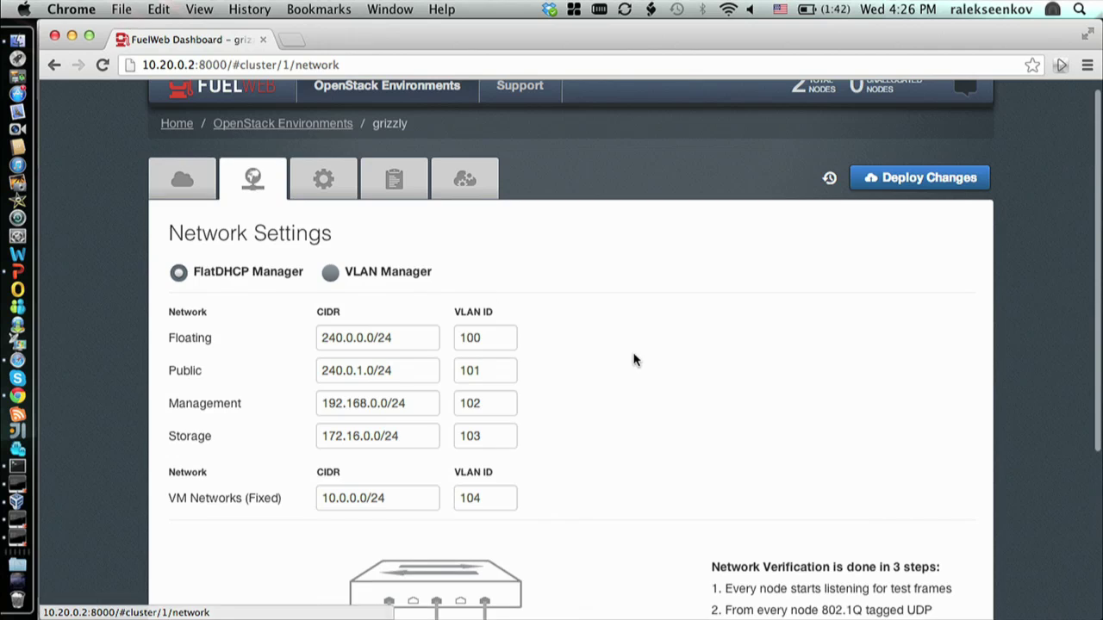
scroll(635, 361, down, 3)
click(694, 531)
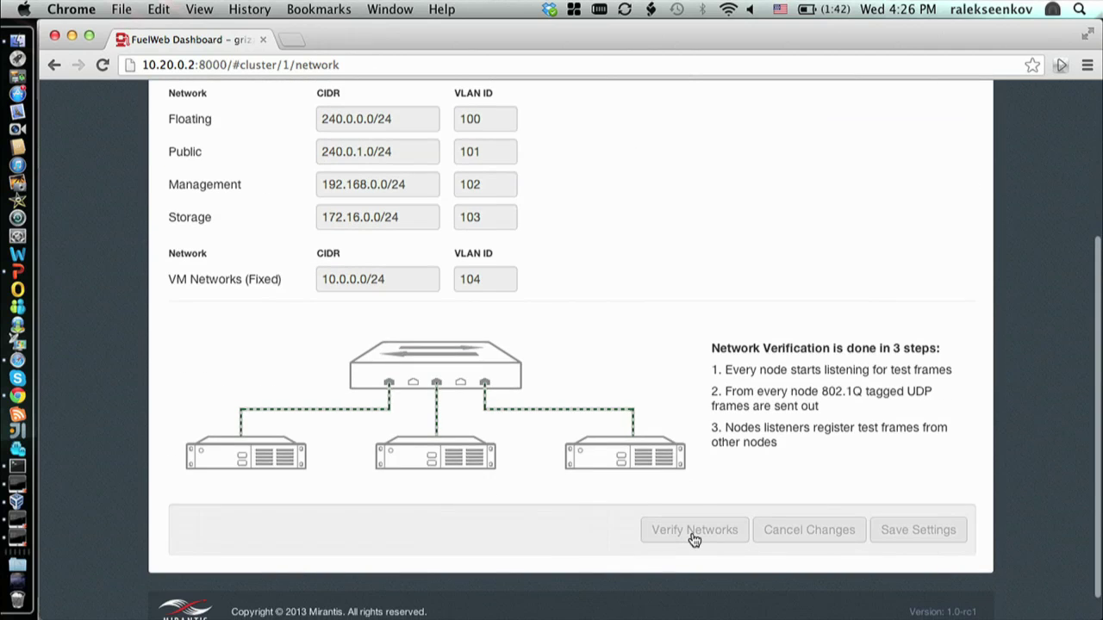
scroll(652, 320, up, 5)
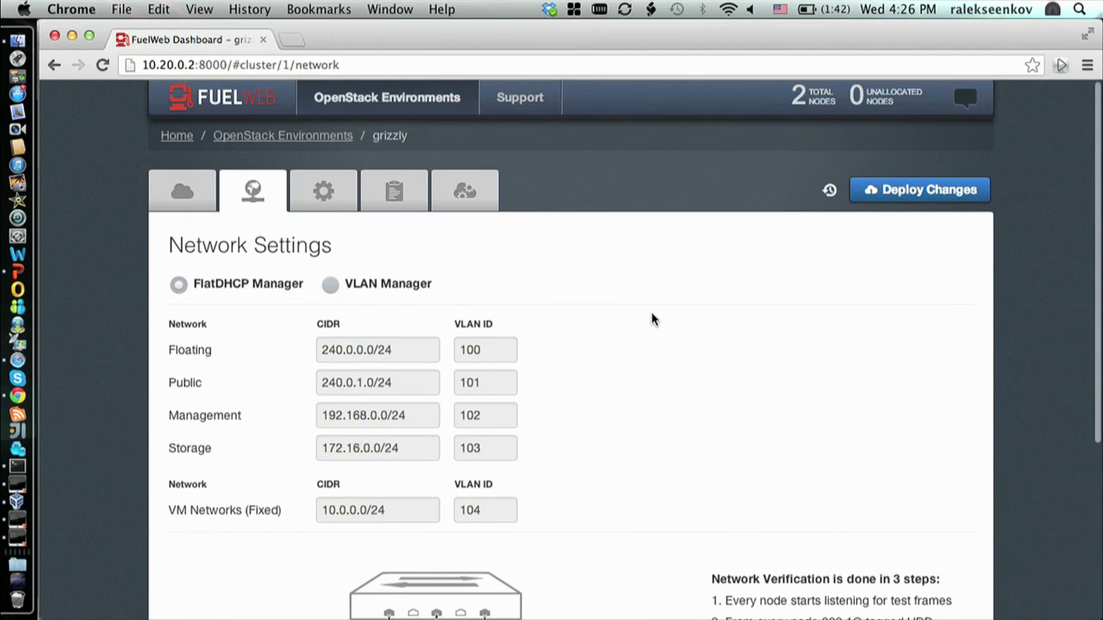
scroll(652, 320, down, 4)
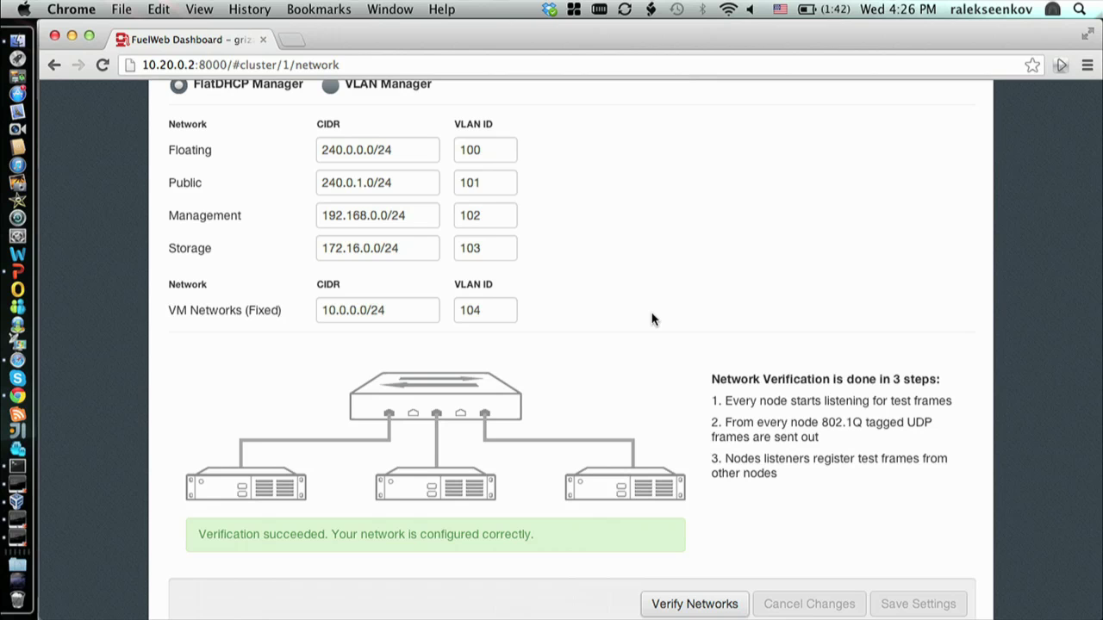
scroll(651, 319, up, 5)
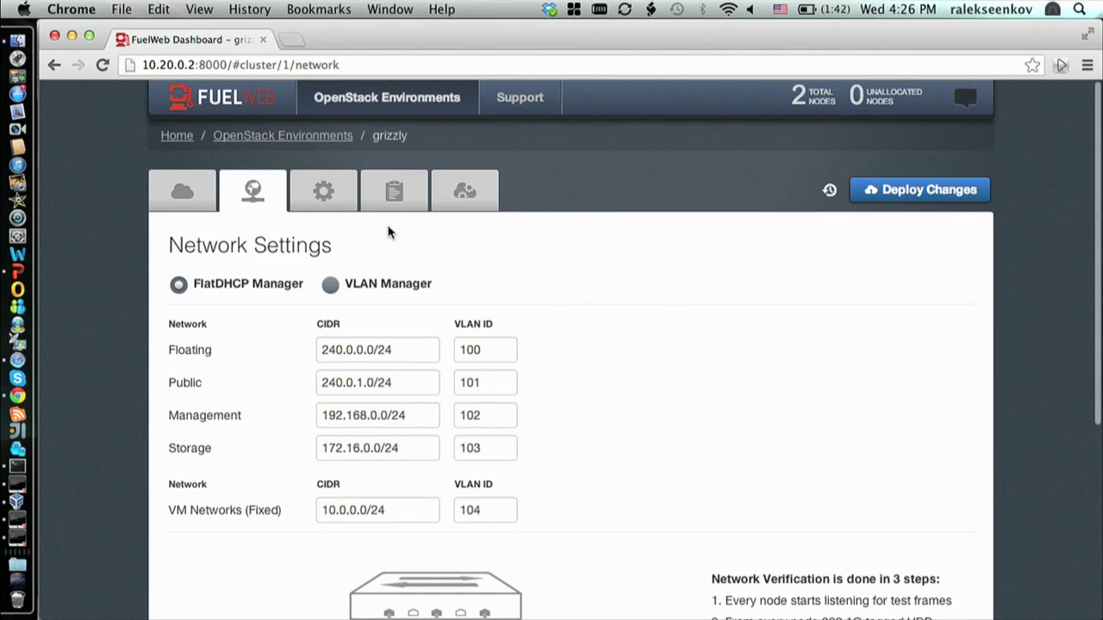
- Deploy the pending changes of the grizzly environment, with one controller node and one compute node
click(396, 199)
click(203, 197)
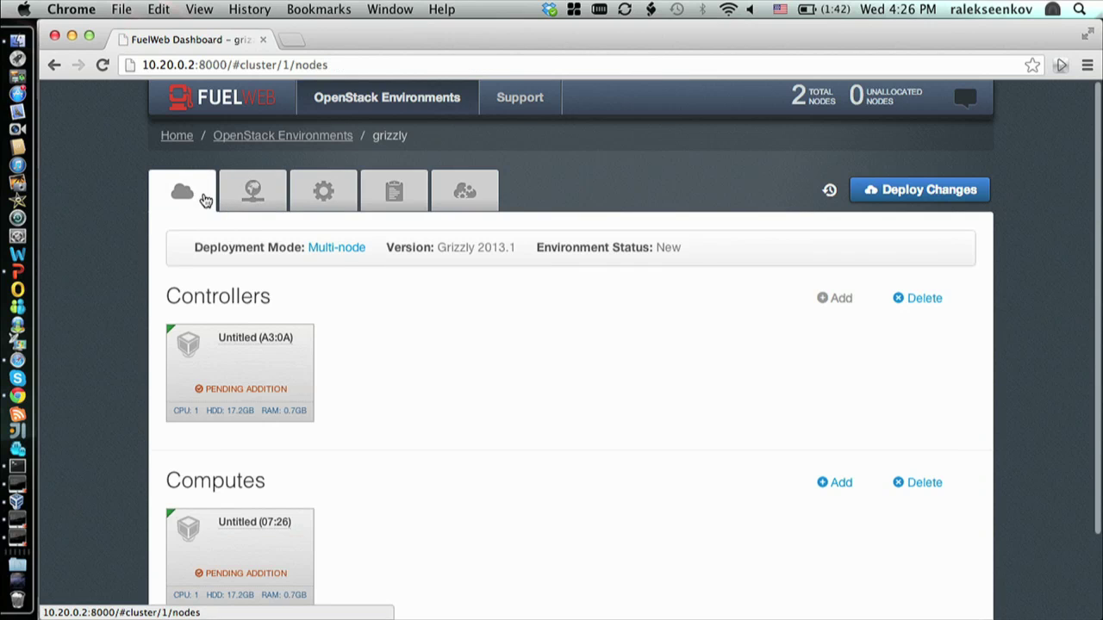
click(980, 203)
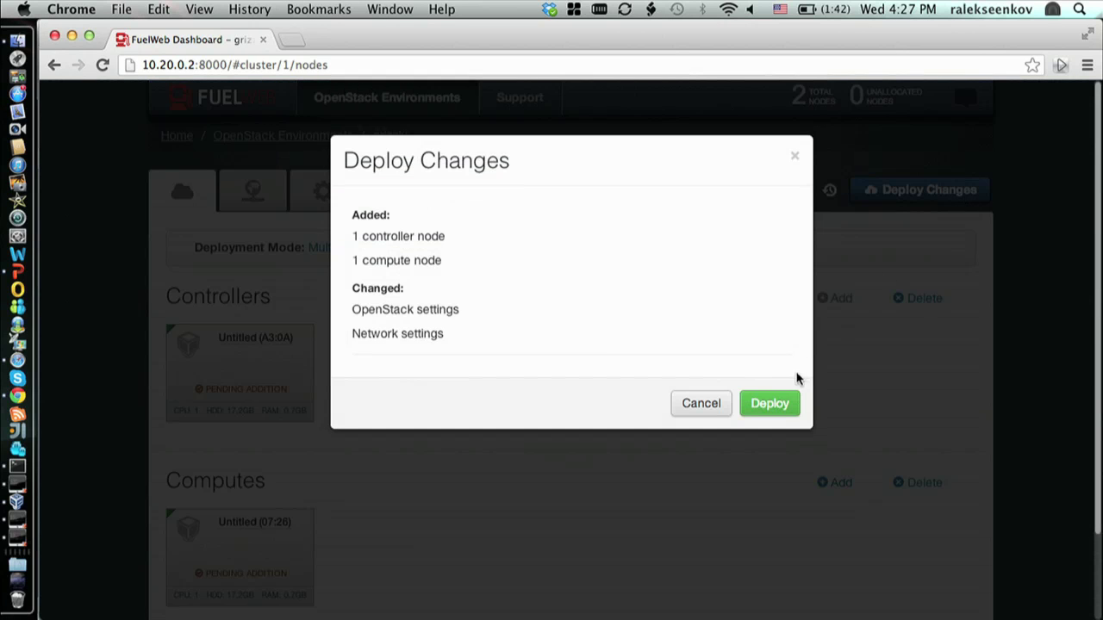
click(772, 402)
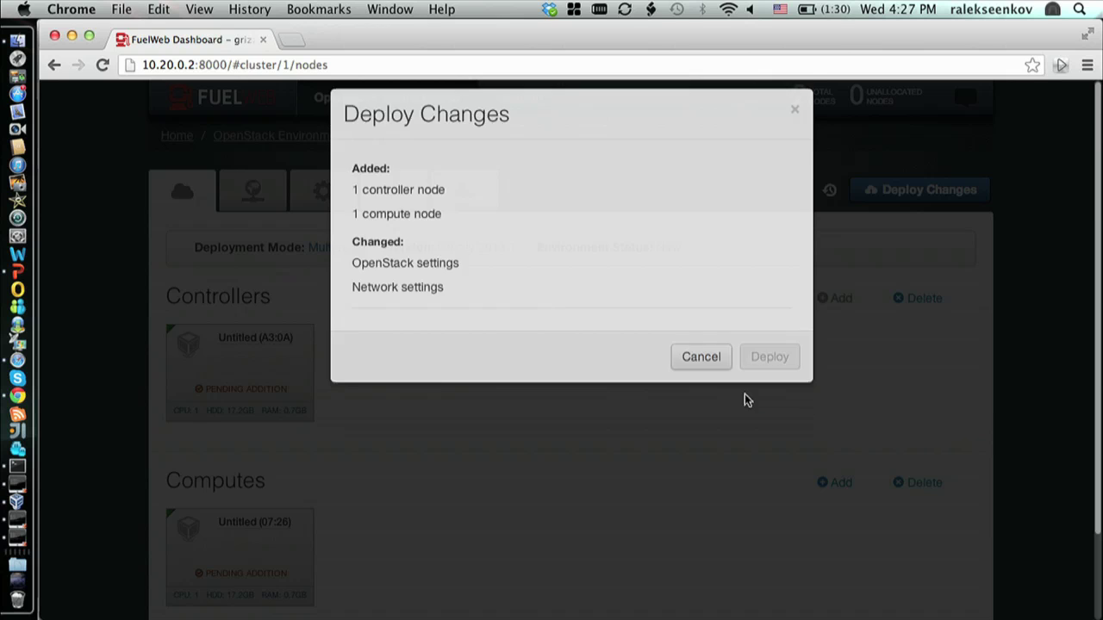
scroll(672, 357, down, 1)
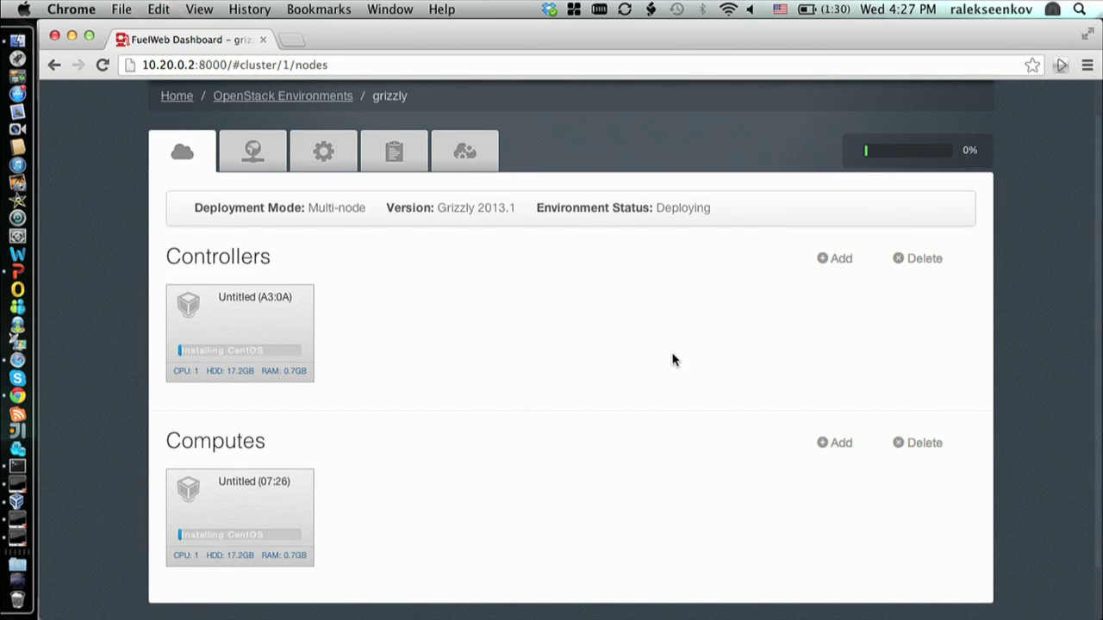
- Switch to the VirtualBox window of fuel-web-slave-2 to check how the node boots, and return to FuelWeb in Chrome
key(super+Tab)
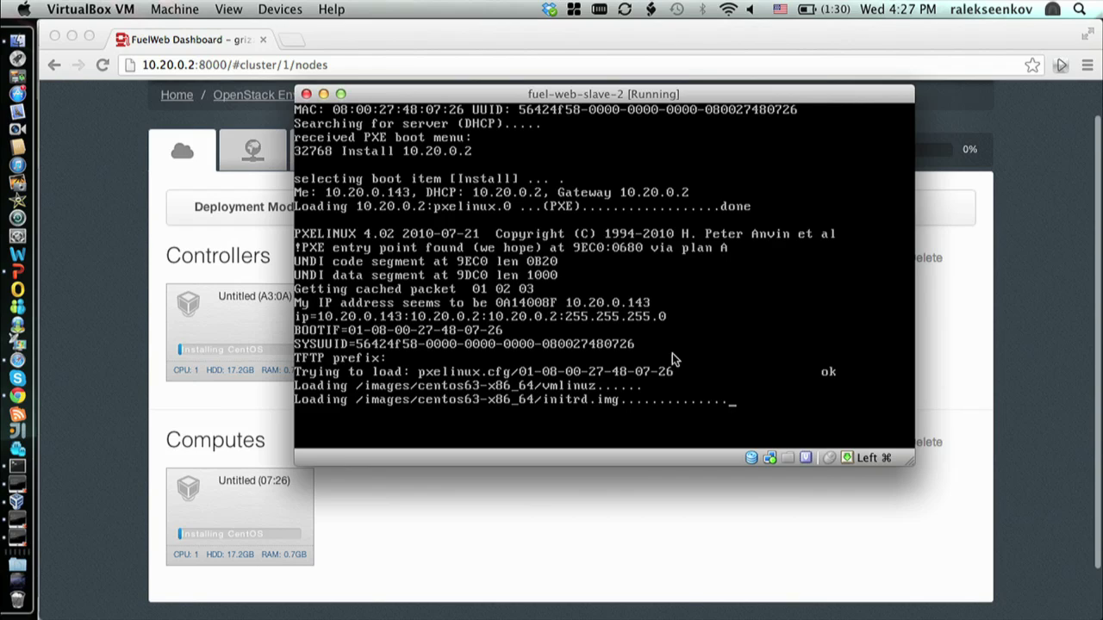
click(121, 323)
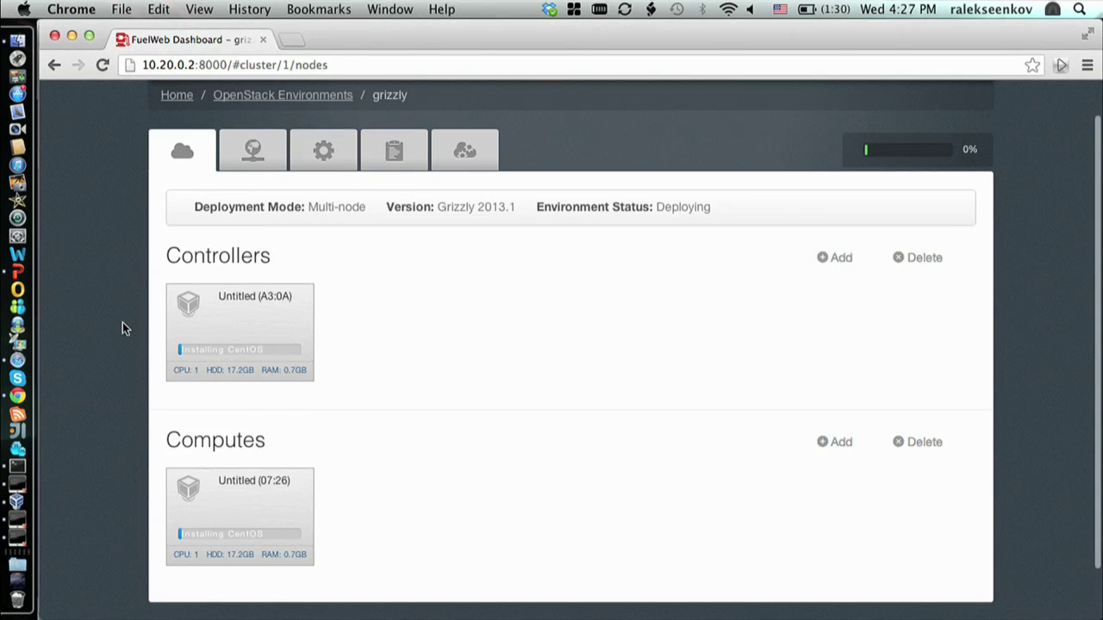
- Review the environment's rename and delete actions, return to the list of OpenStack environments and open grizzly from there
click(473, 160)
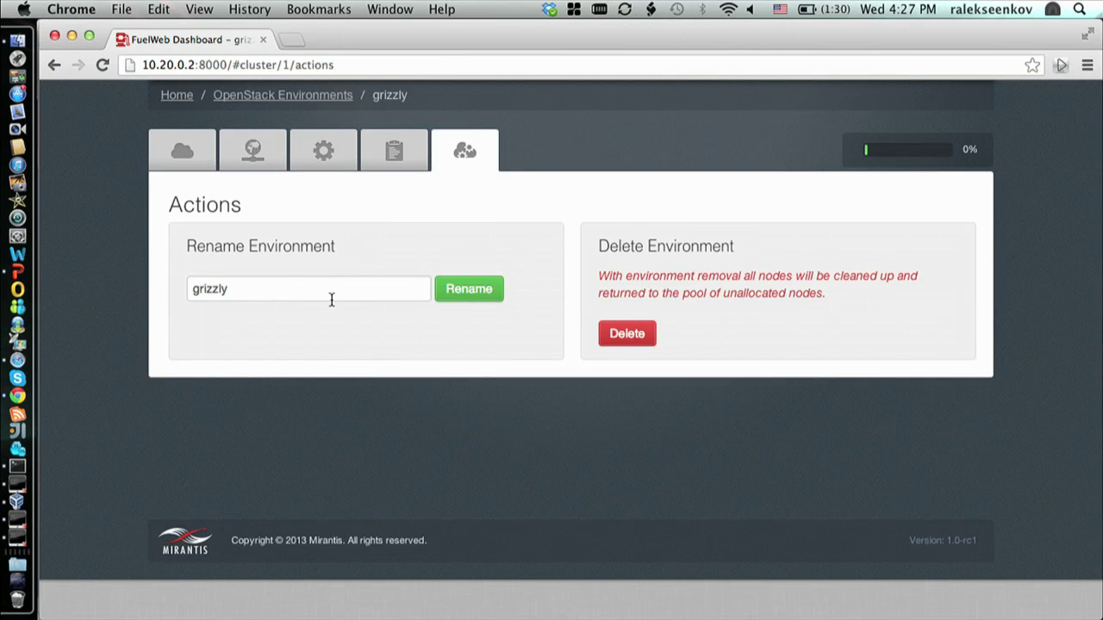
scroll(341, 344, up, 2)
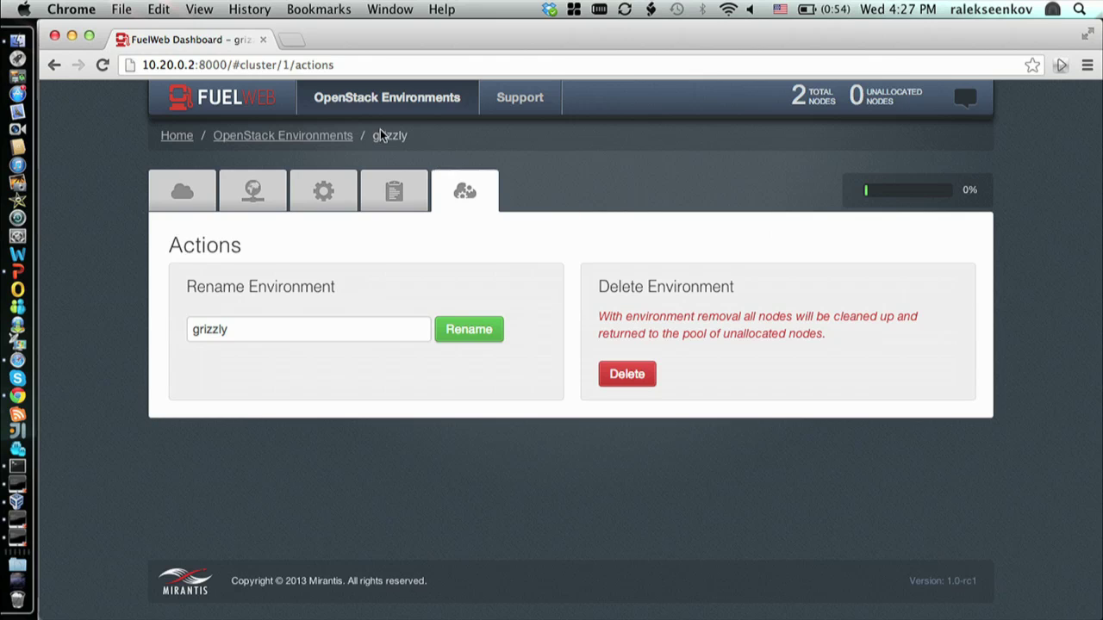
click(319, 138)
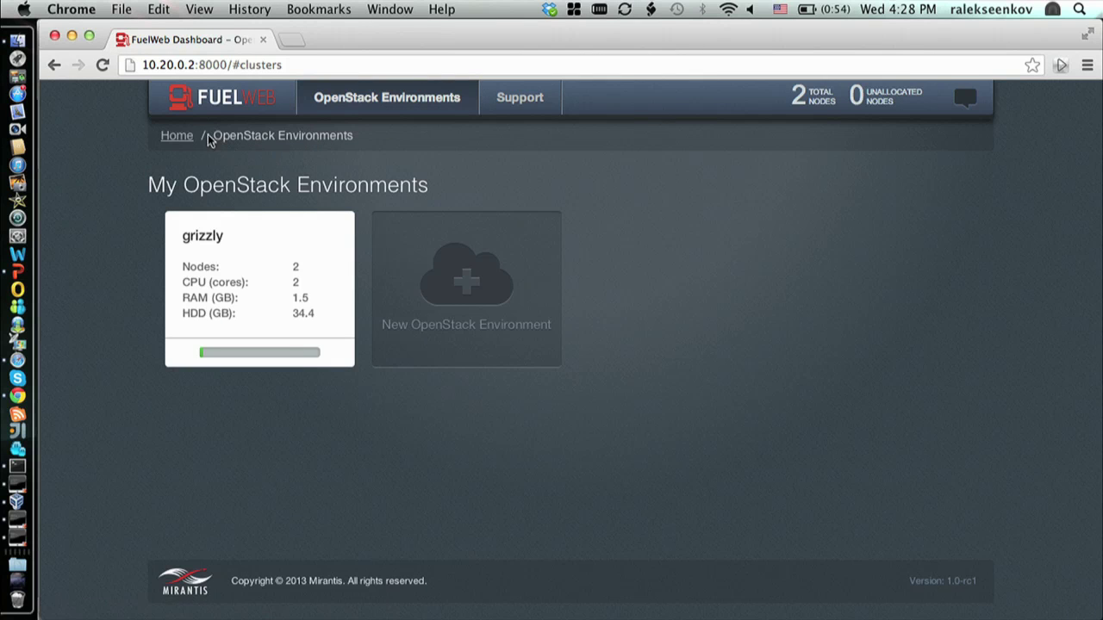
click(247, 267)
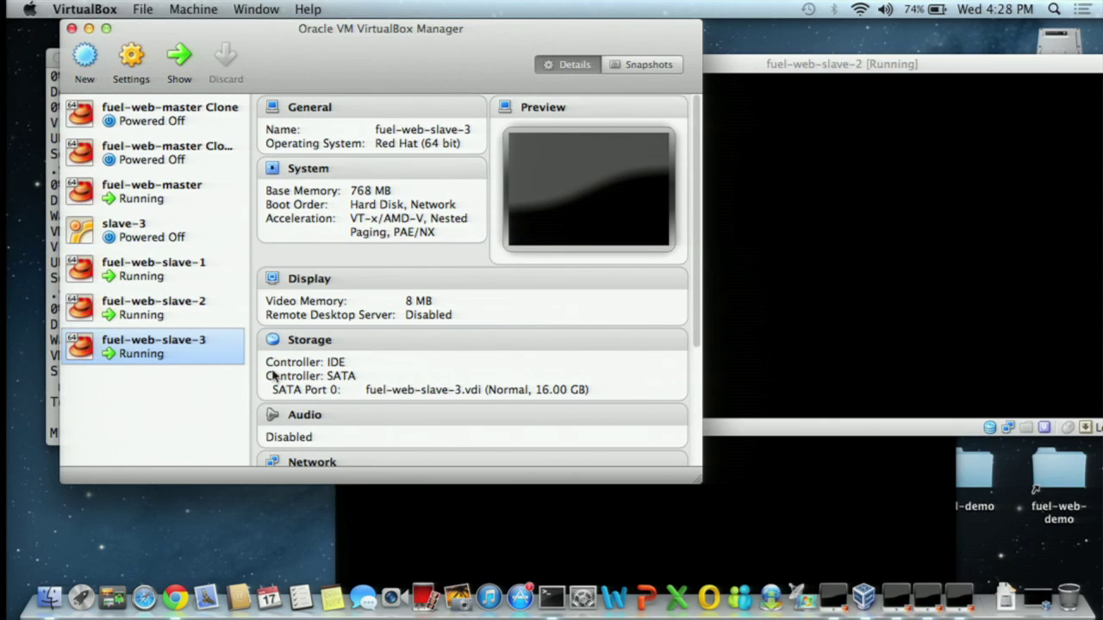
- Switch back to FuelWeb in Chrome, close the old Instances page and open the deployed environment's OpenStack WebUI through the internal network link
key(ctrl+Right)
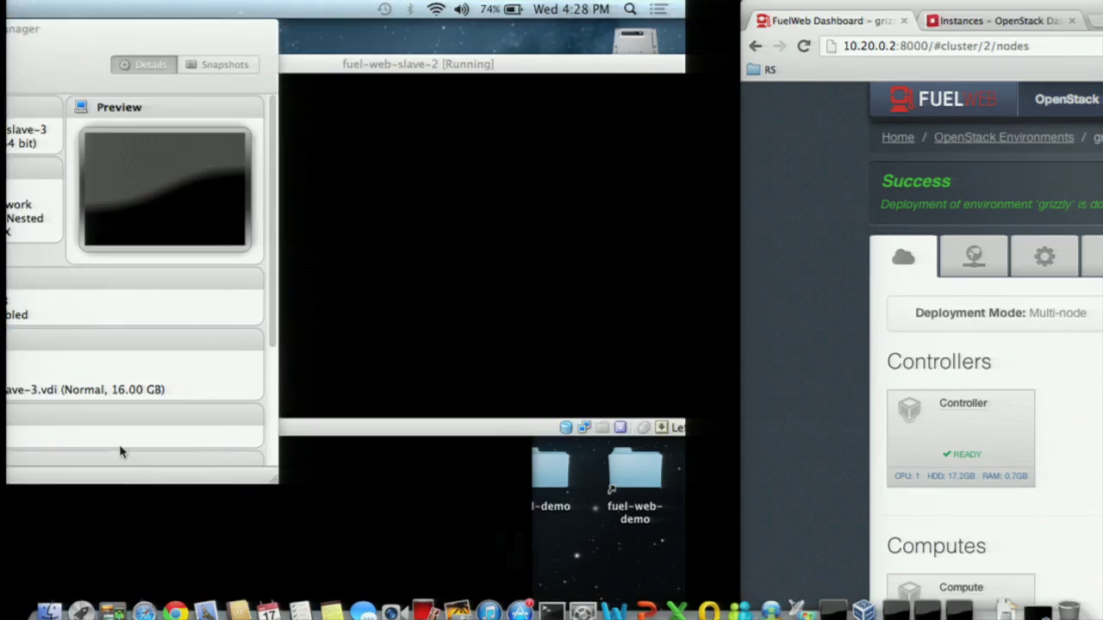
scroll(562, 417, down, 1)
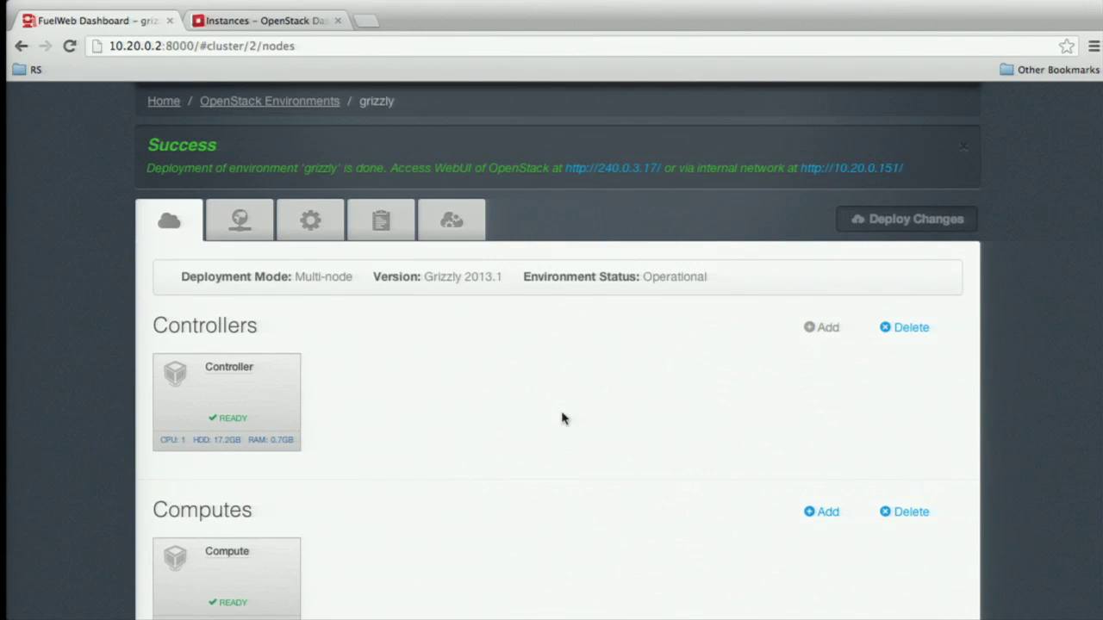
scroll(562, 419, up, 1)
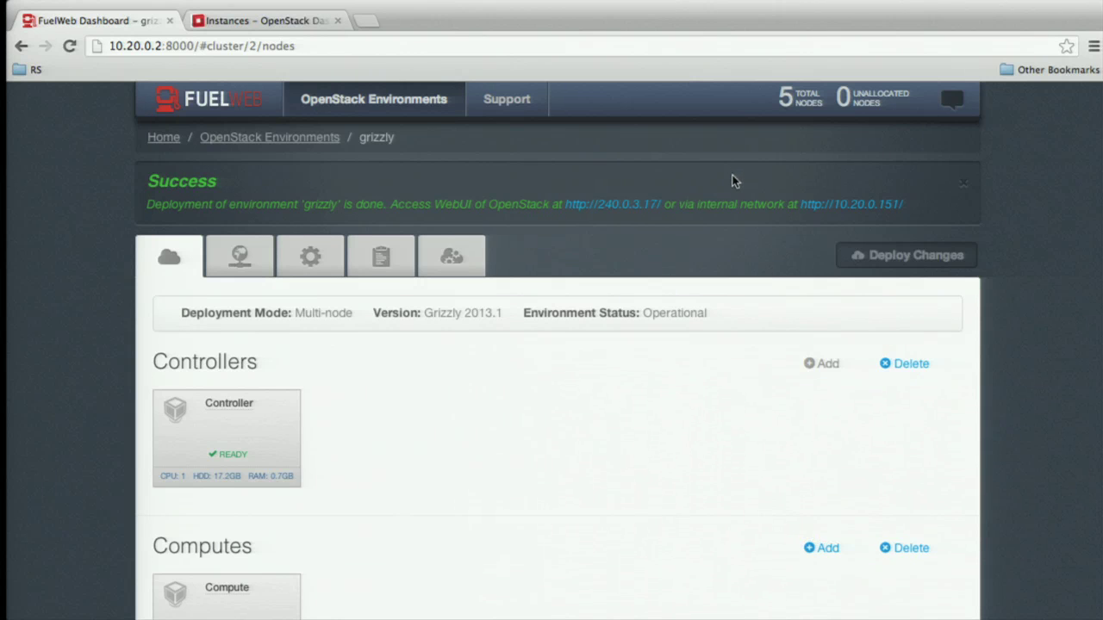
click(337, 21)
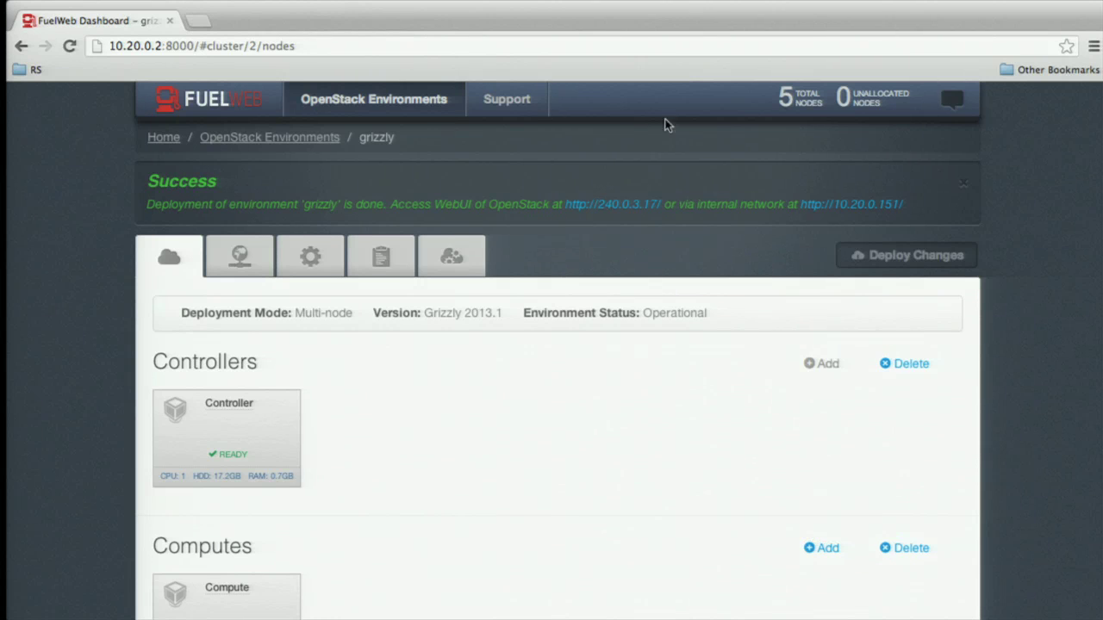
click(823, 214)
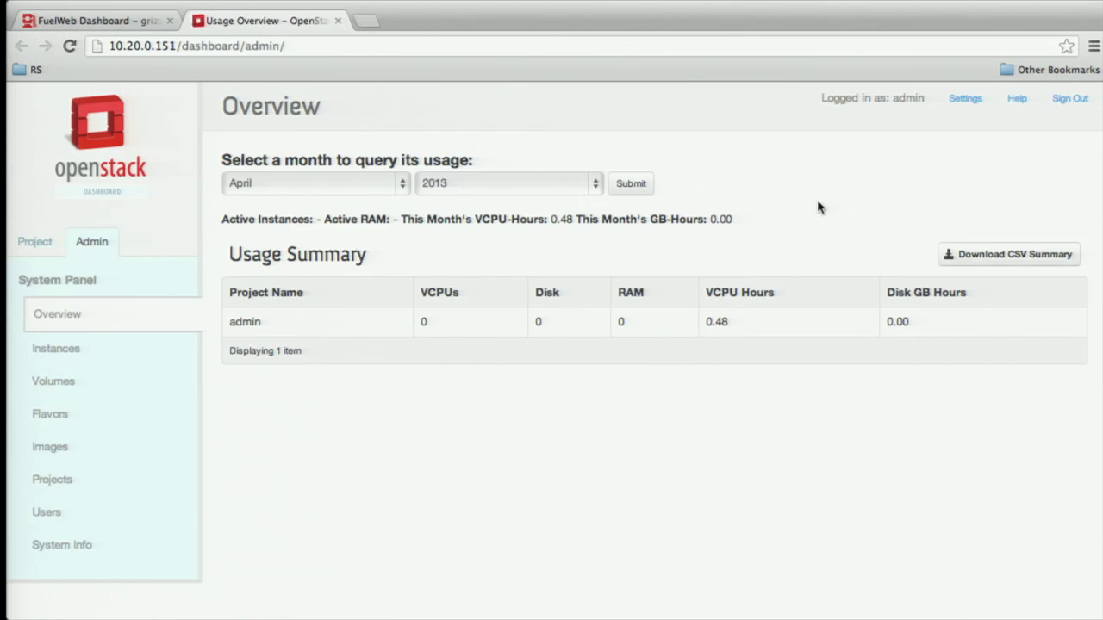
- Return to the FuelWeb dashboard and open the disk configuration of the Compute node from its hardware details
click(79, 20)
scroll(517, 486, down, 3)
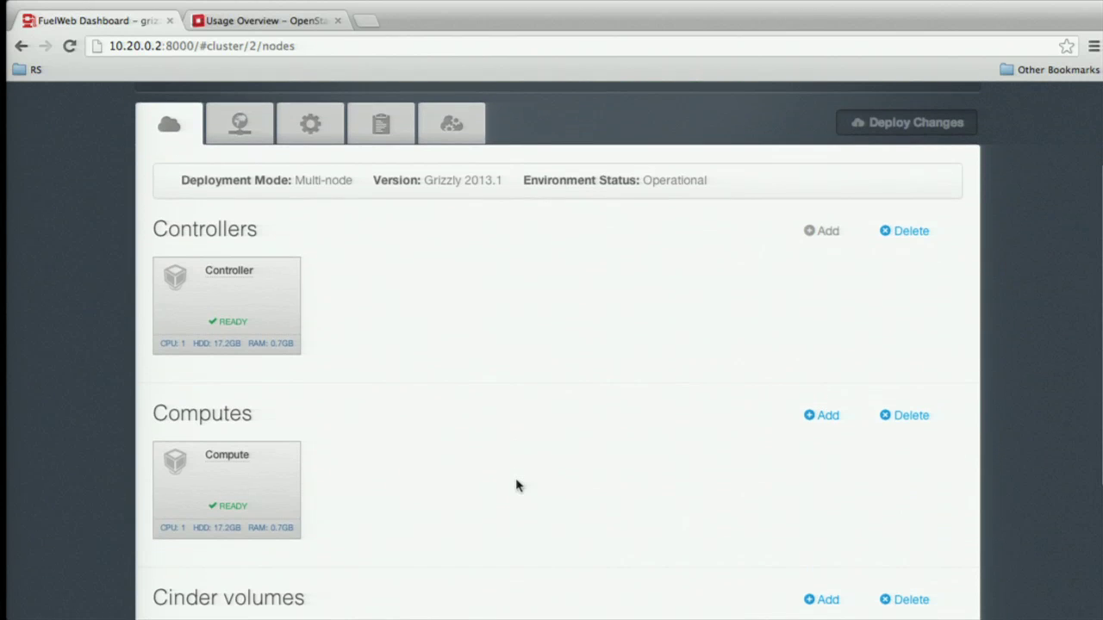
scroll(523, 444, down, 3)
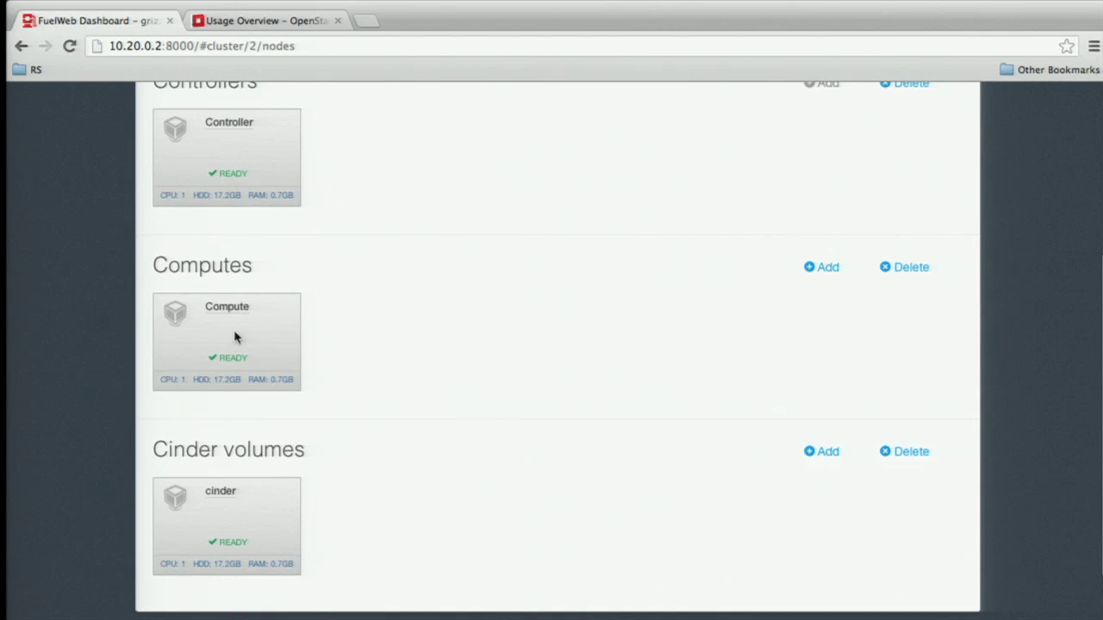
click(287, 382)
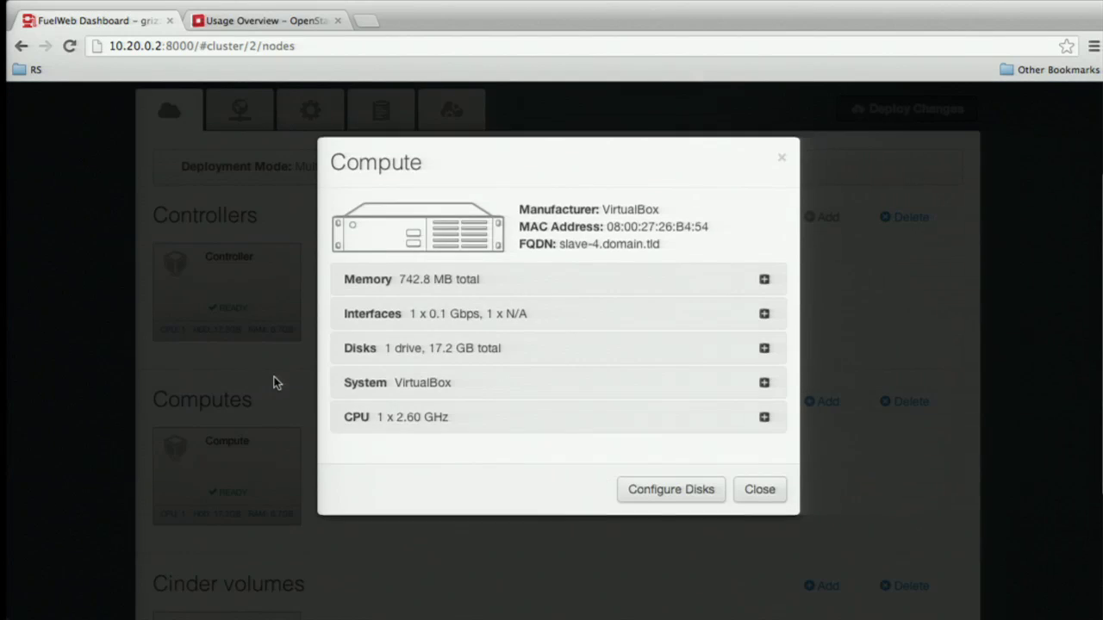
click(652, 489)
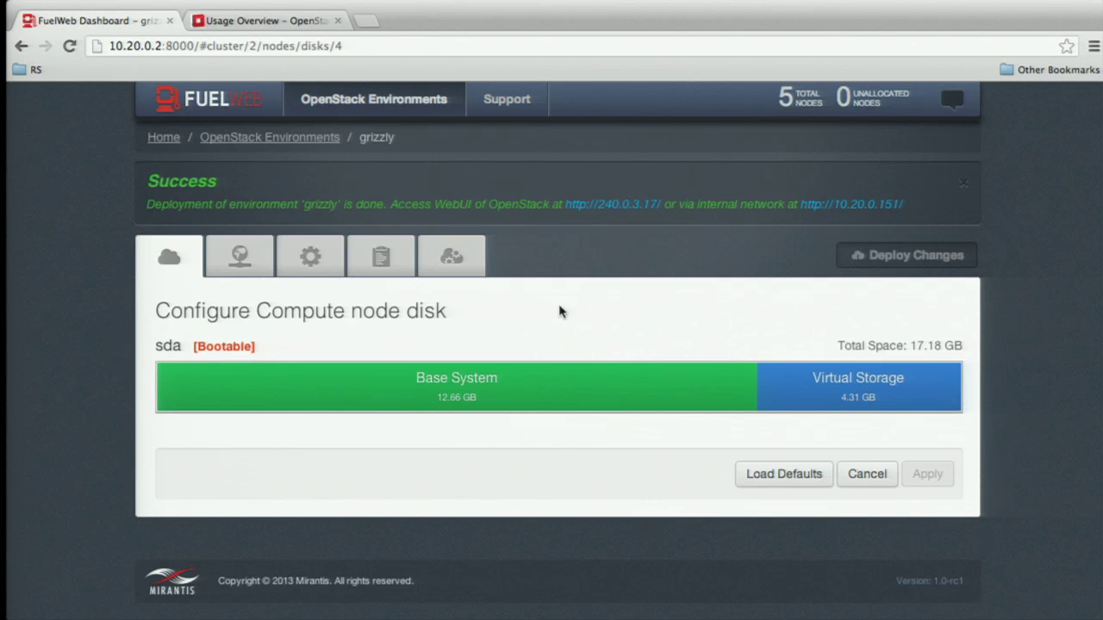
- Try removing the Virtual Storage volume group from the Compute node's sda disk without applying it, and collapse the disk details
click(559, 388)
scroll(558, 387, down, 2)
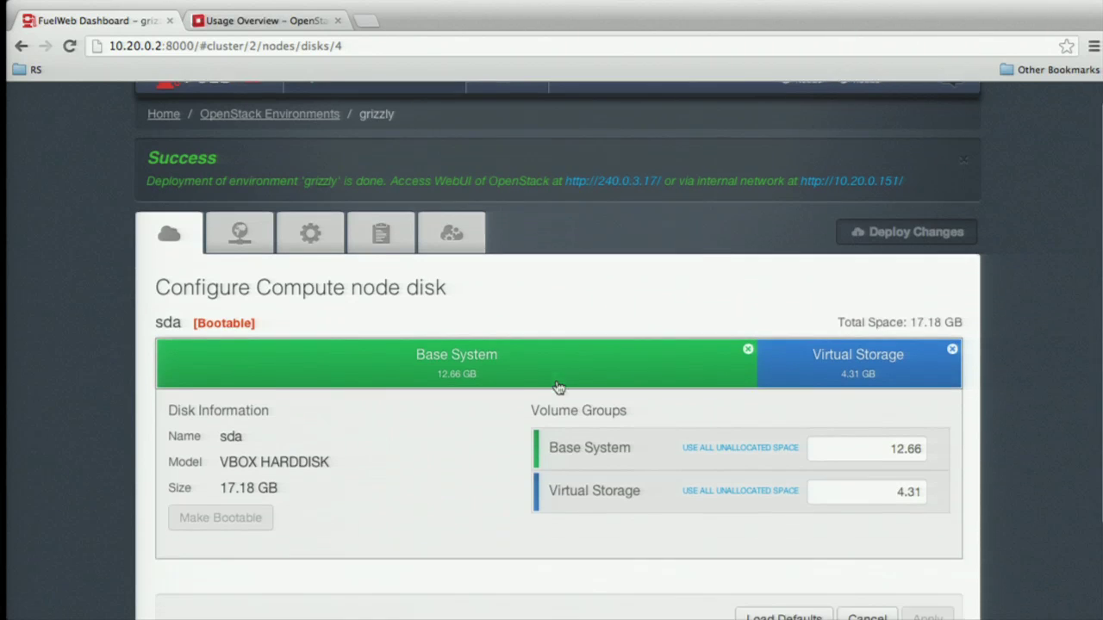
click(952, 288)
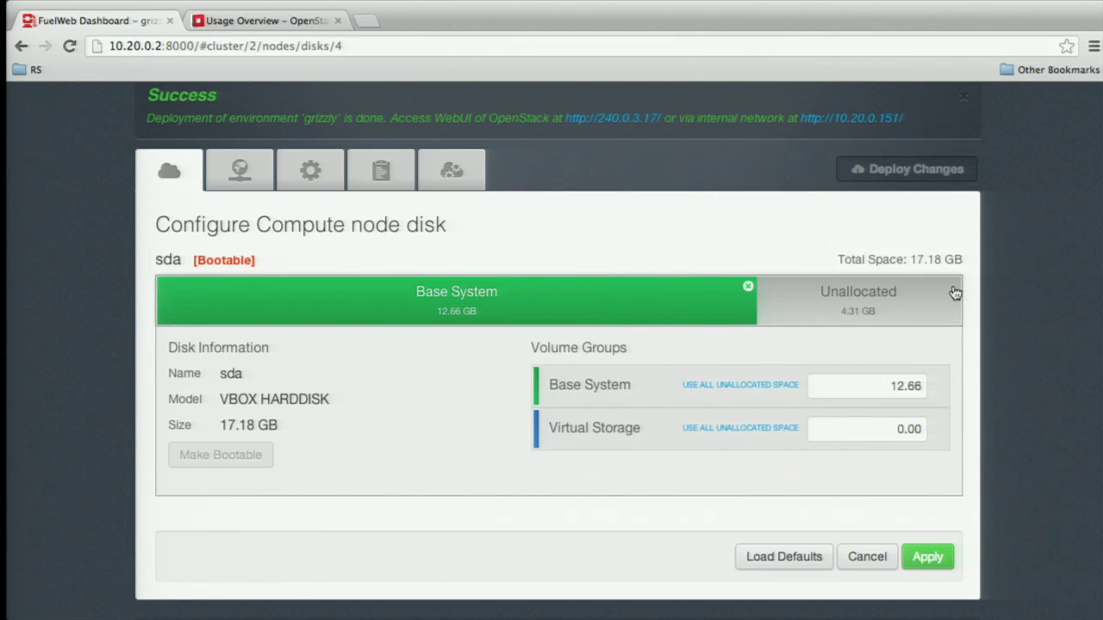
click(500, 302)
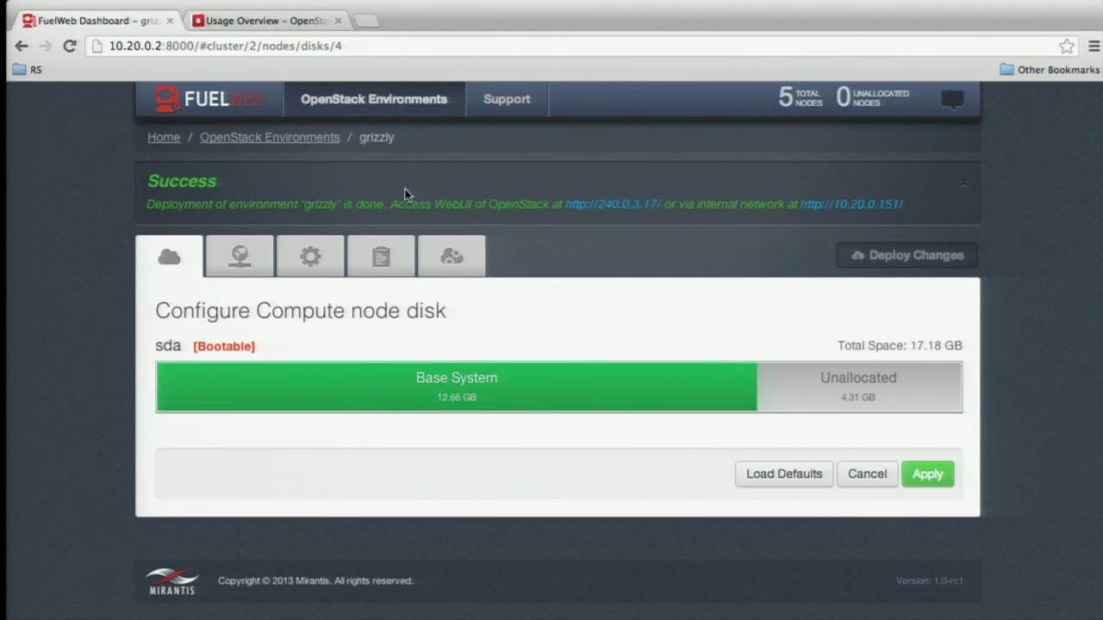
- Look through the grizzly environment's network settings, OpenStack settings and logs
click(254, 268)
click(335, 268)
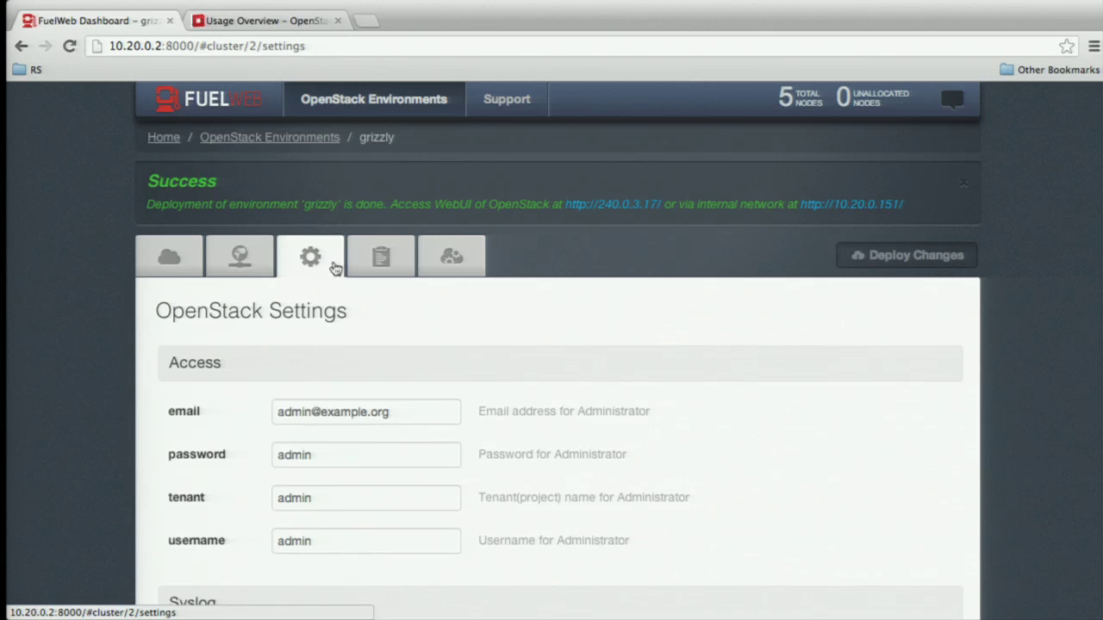
click(370, 264)
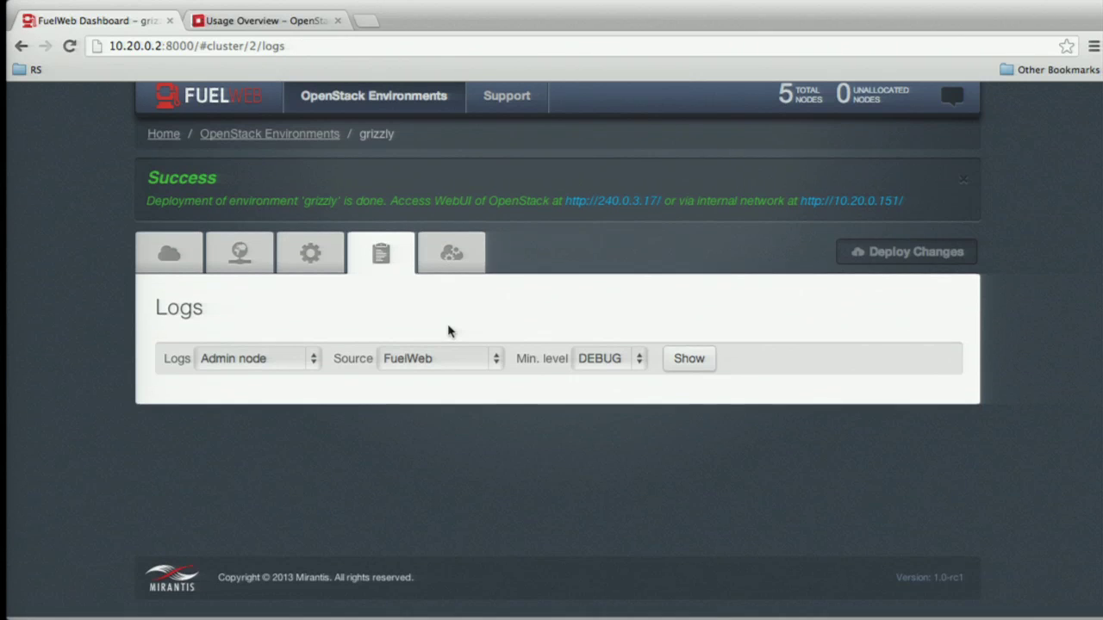
- View the list of OpenStack environments and FuelWeb's support options, and return to the environments
click(306, 136)
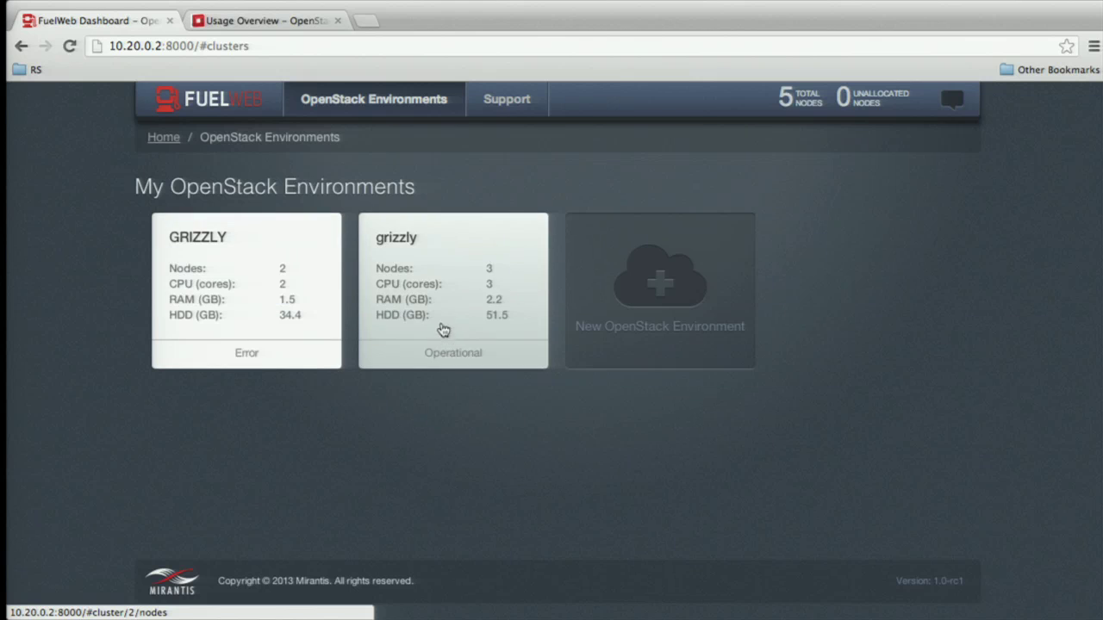
click(508, 110)
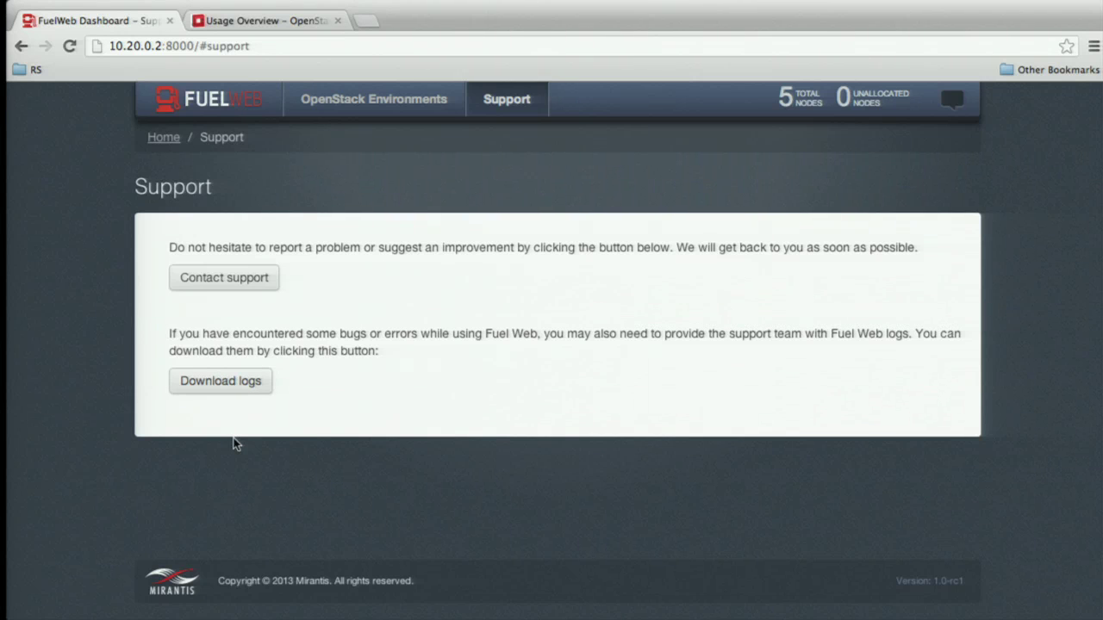
click(372, 99)
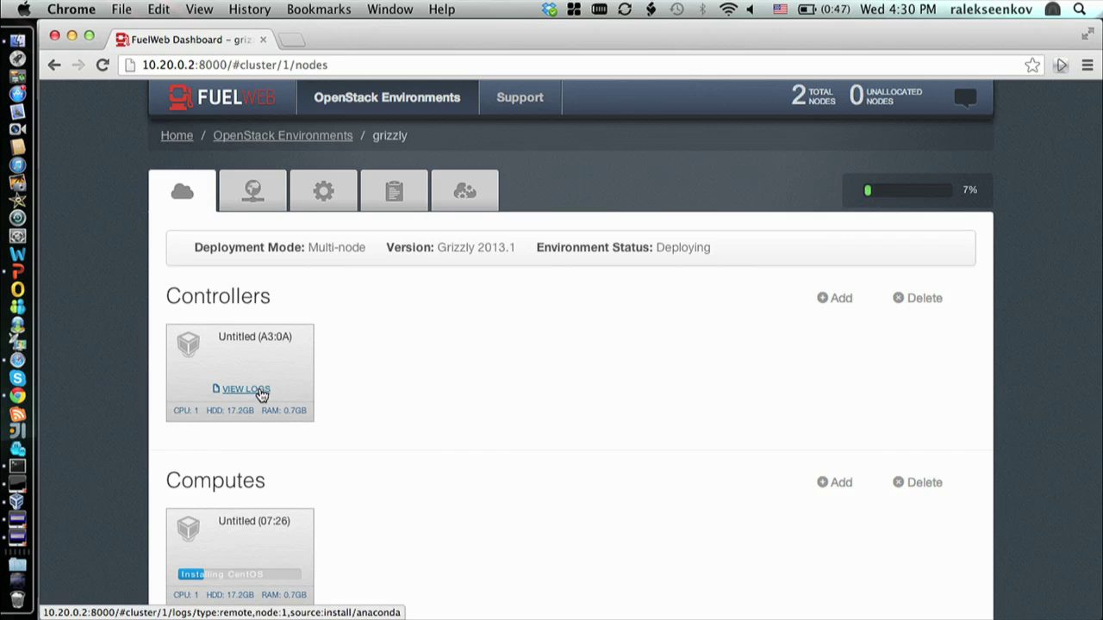
- Open the anaconda installation log of controller node Untitled (A3:0A) in the deploying grizzly environment and look through its entries
click(261, 390)
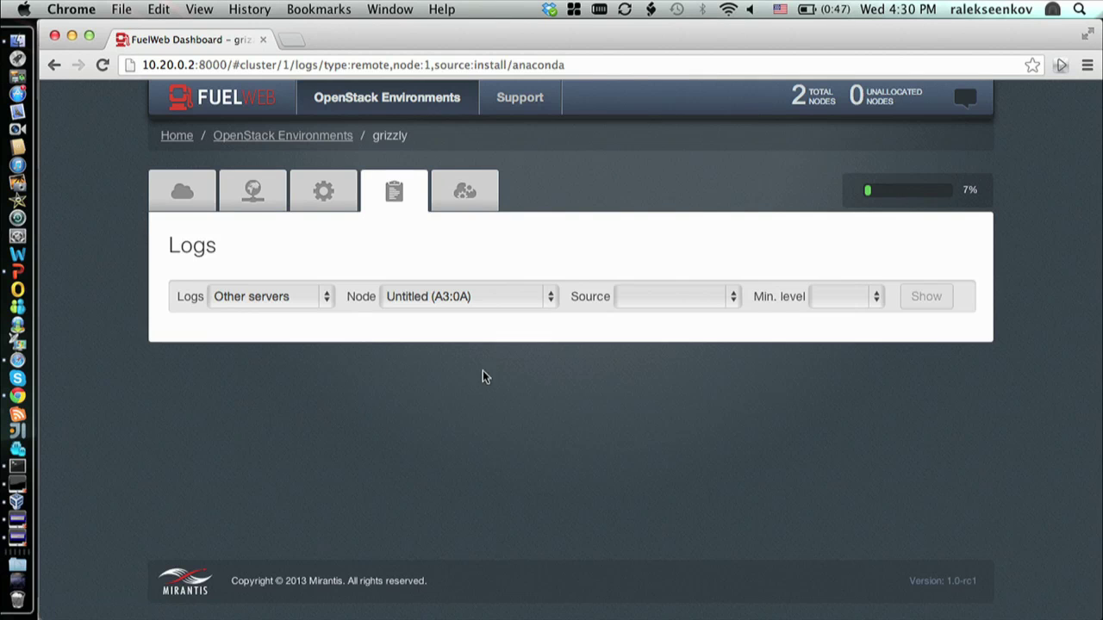
scroll(698, 379, down, 3)
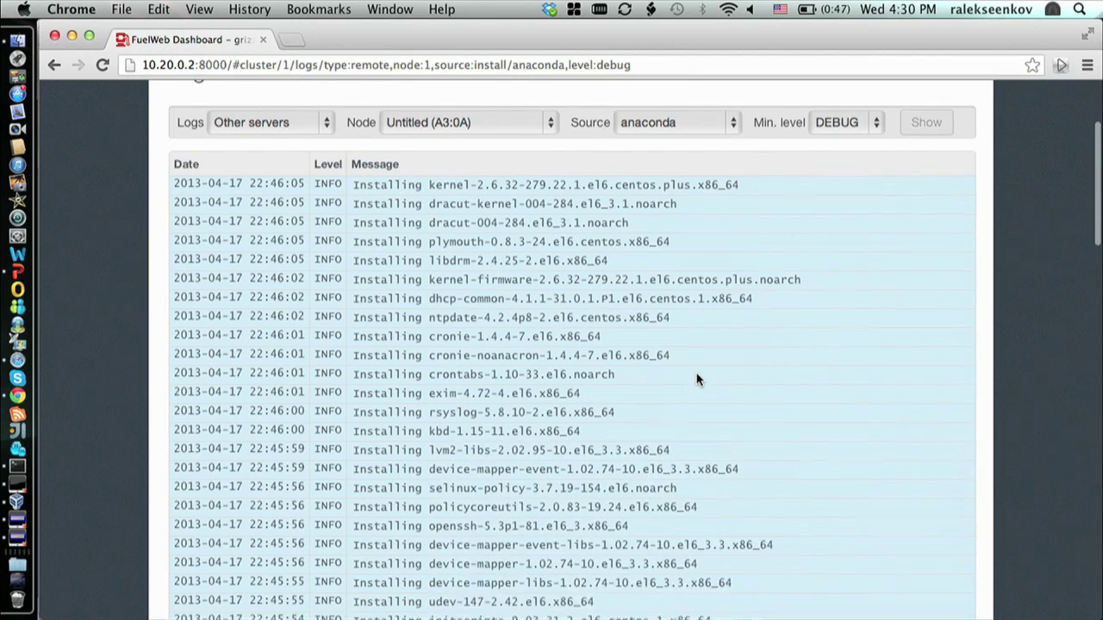
scroll(698, 379, up, 3)
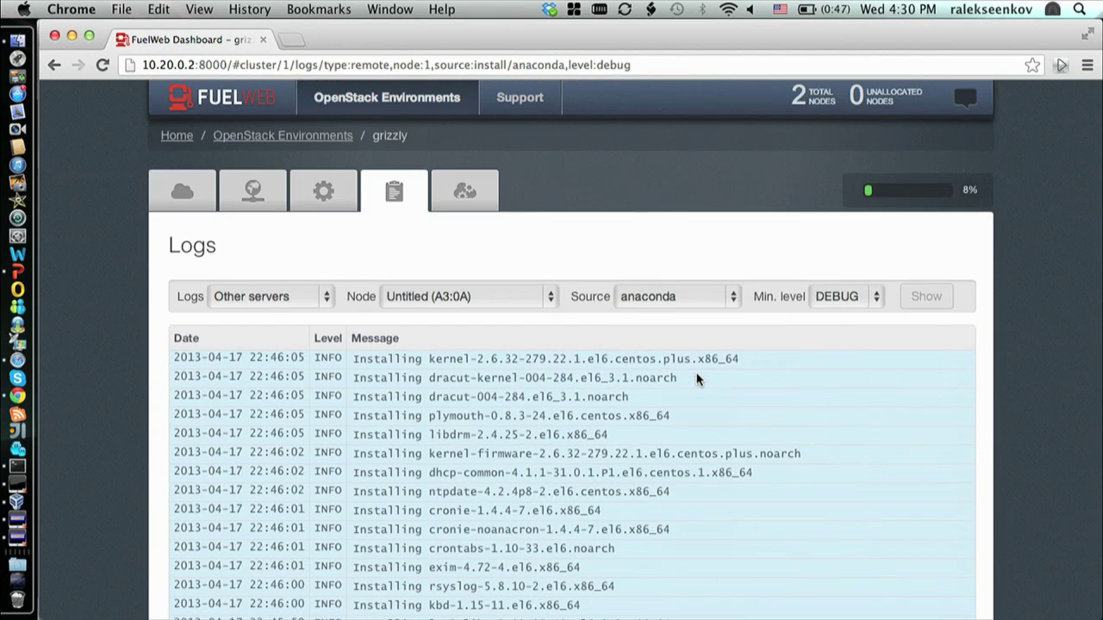